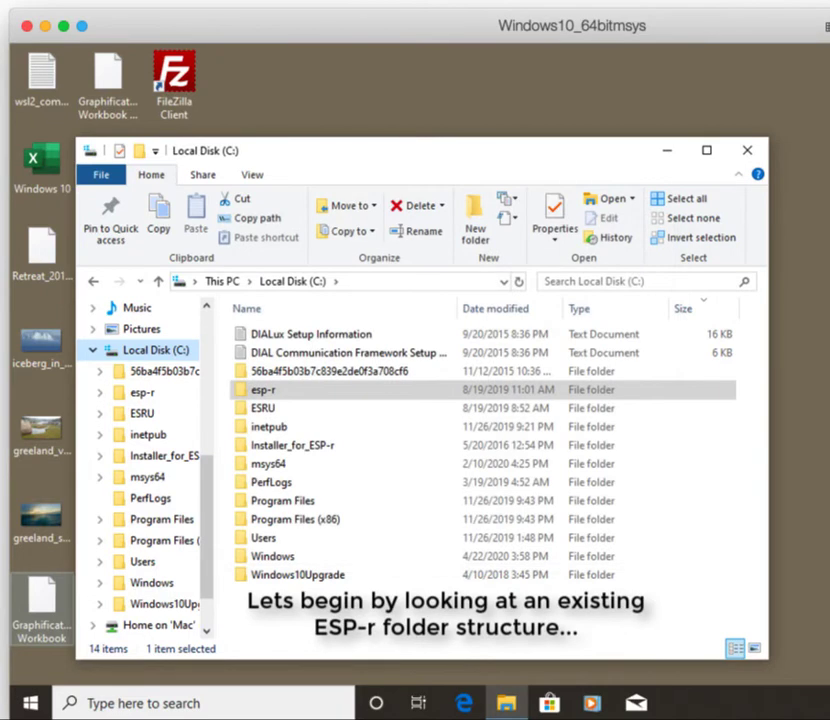
Examine the existing esp-r folder on the C: drive and the applications and DLLs in its bin subfolder
left_click(102, 395)
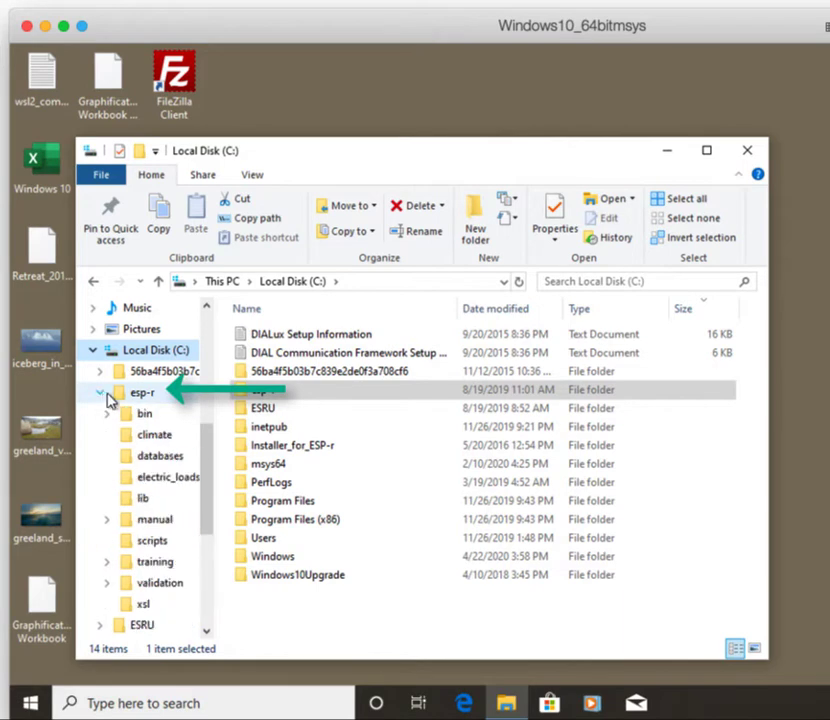
left_click(118, 395)
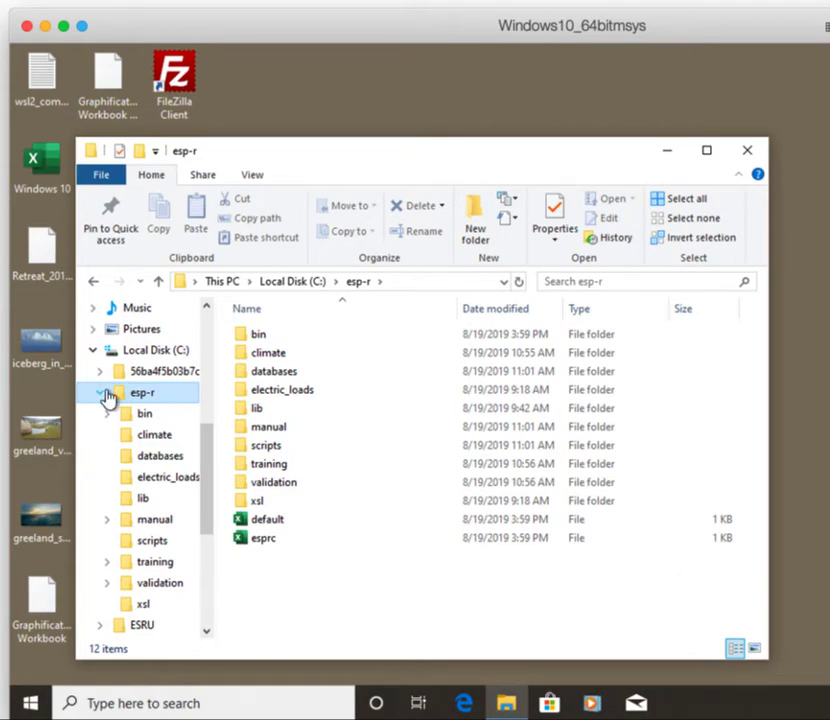
left_click(246, 336)
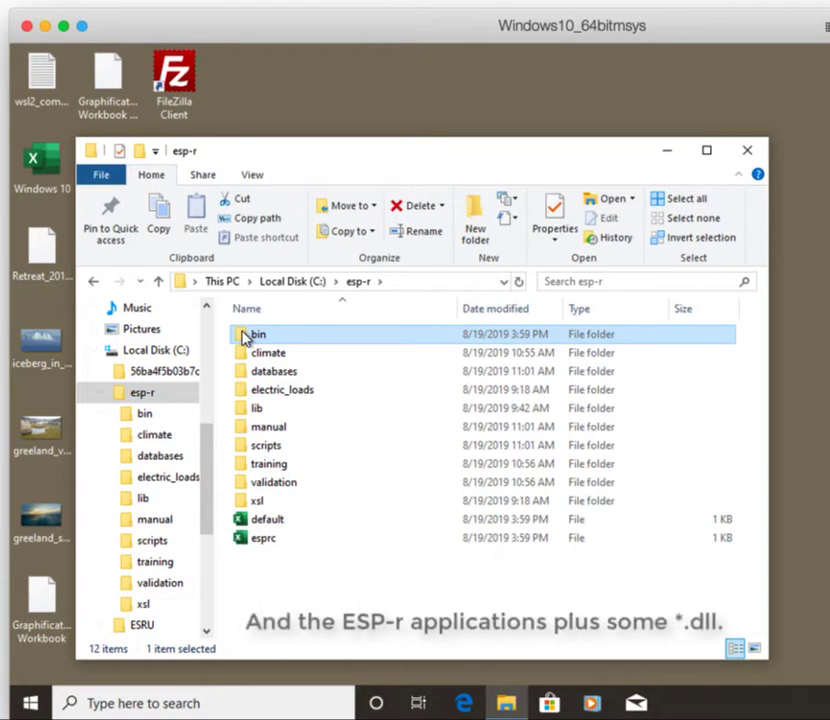
double_click(246, 336)
scroll(285, 440, "down", 1)
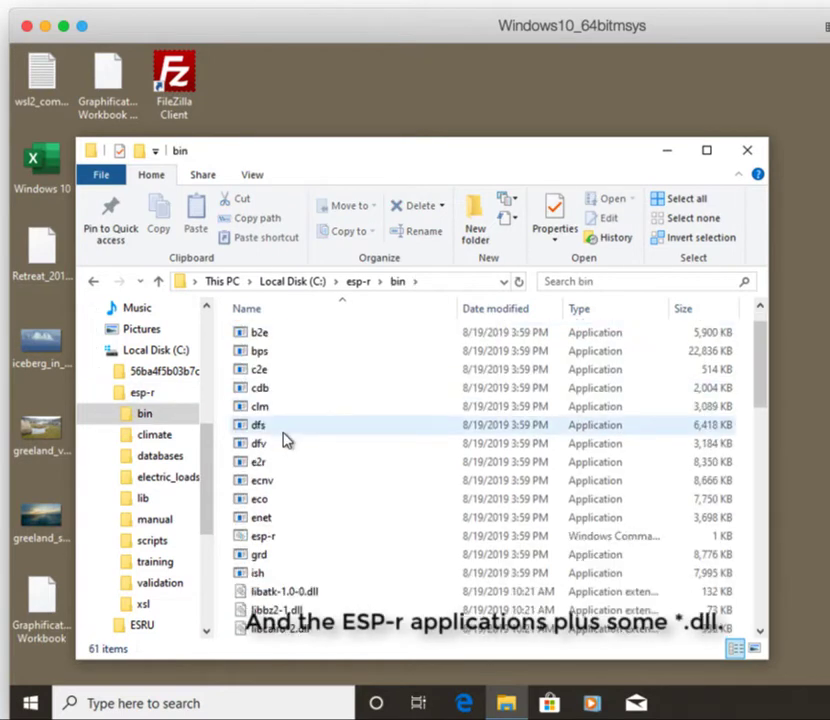
scroll(285, 440, "down", 1)
scroll(285, 440, "down", 1)
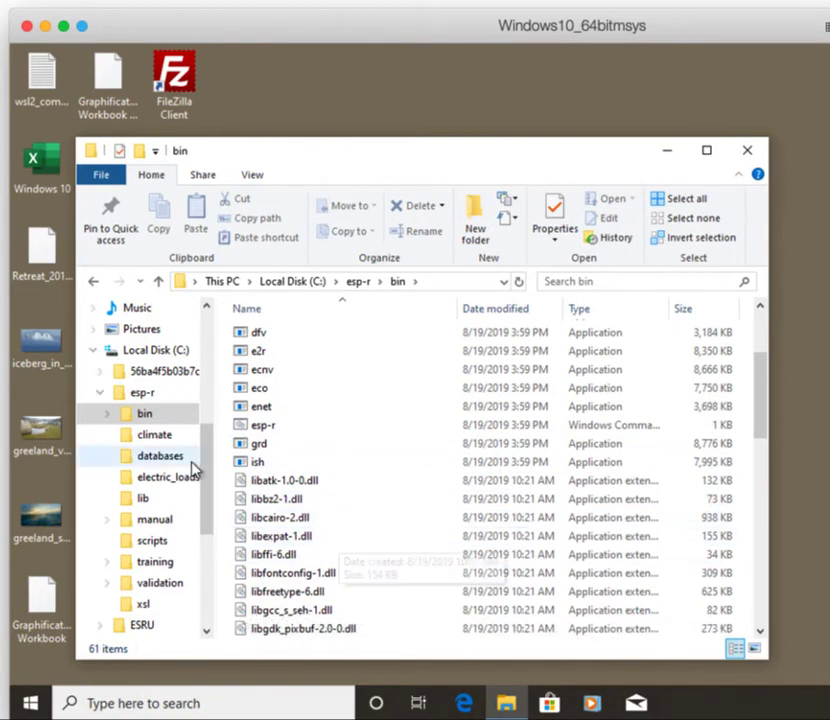
Rename the existing esp-r folder on the C: drive as esp-r-prior
left_click(102, 397)
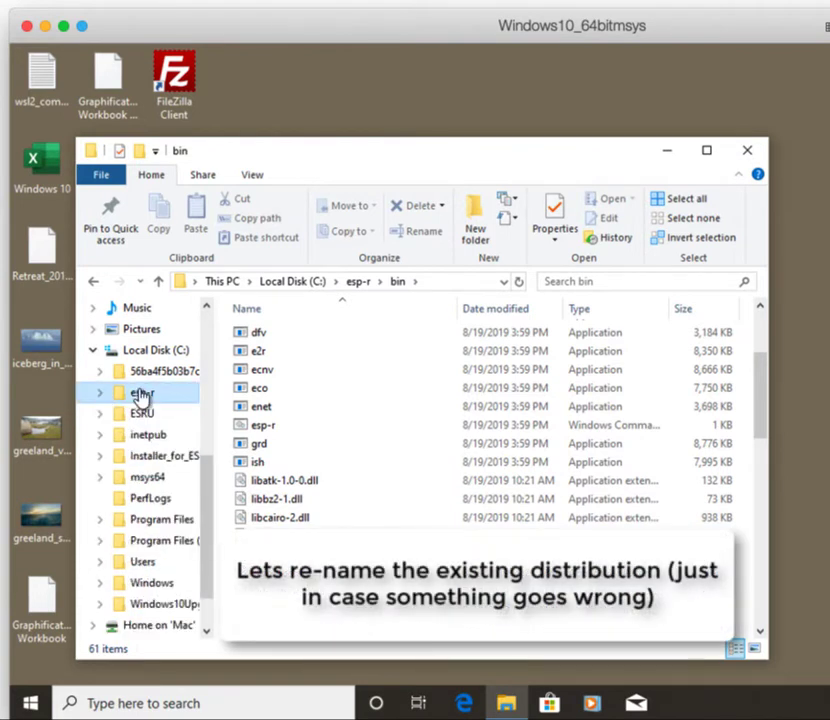
right_click(142, 394)
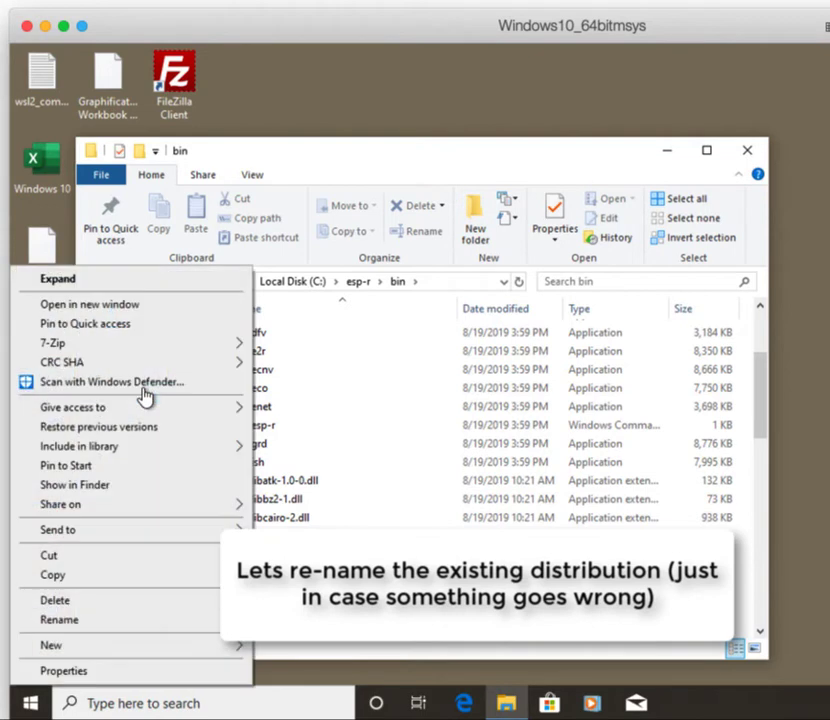
left_click(90, 624)
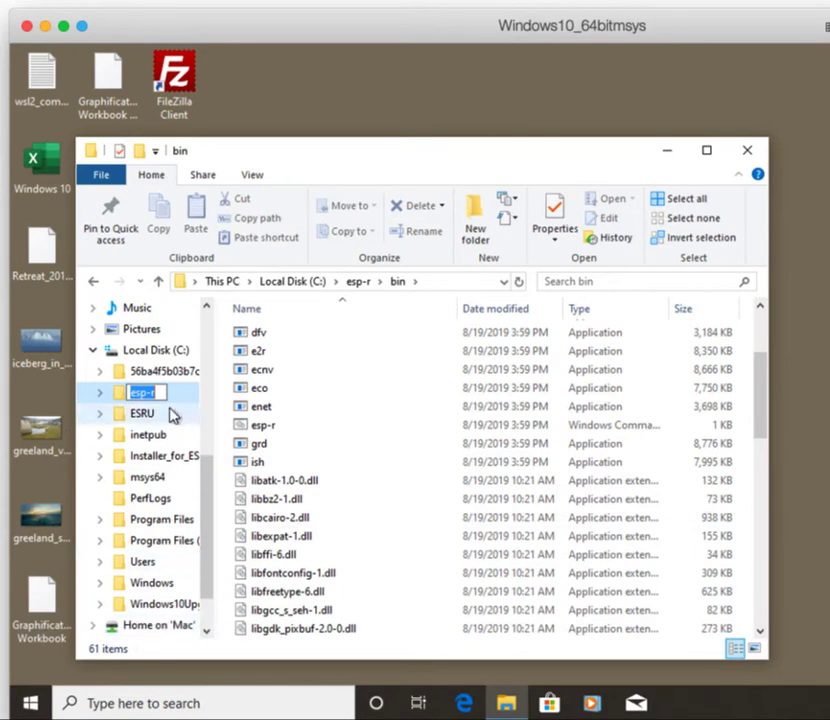
left_click(159, 392)
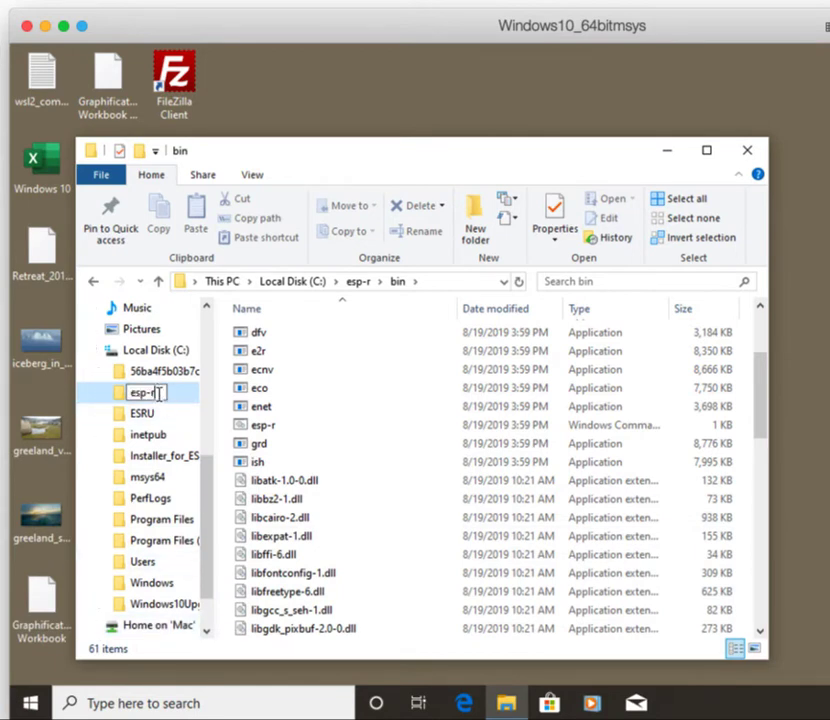
type("-prior")
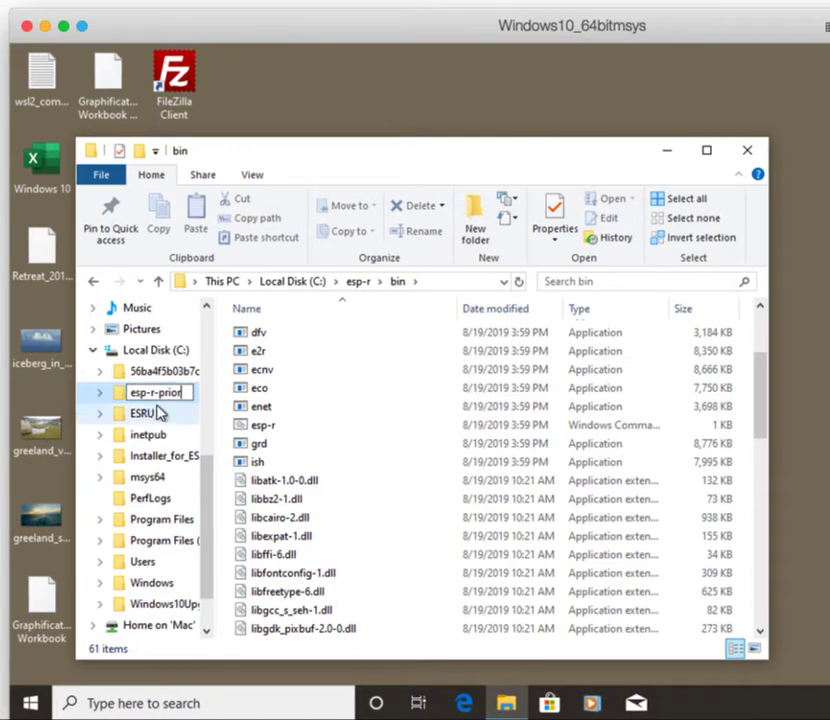
key("Escape")
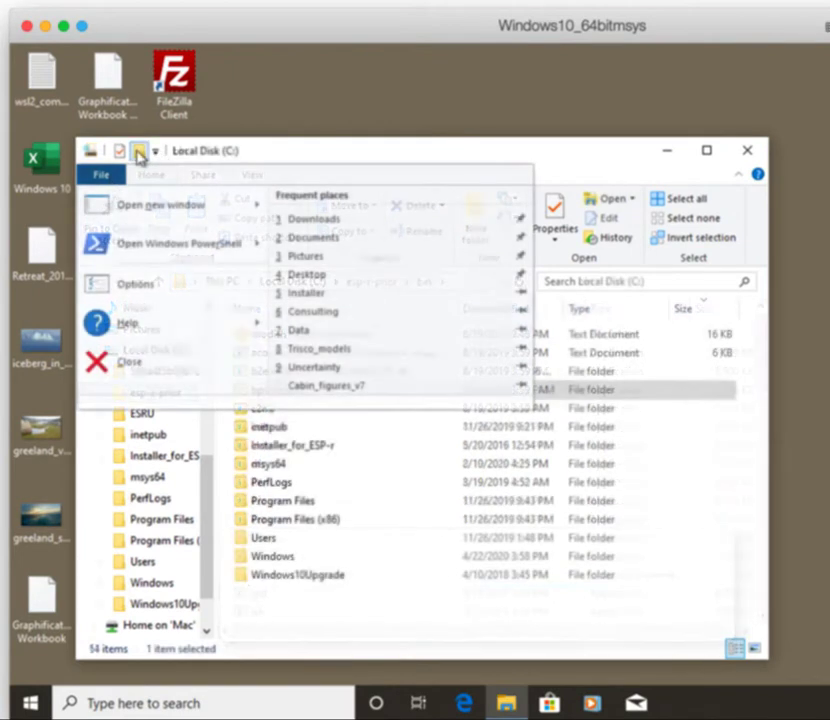
Create a new folder named esp-r directly on the C: drive
left_click(136, 150)
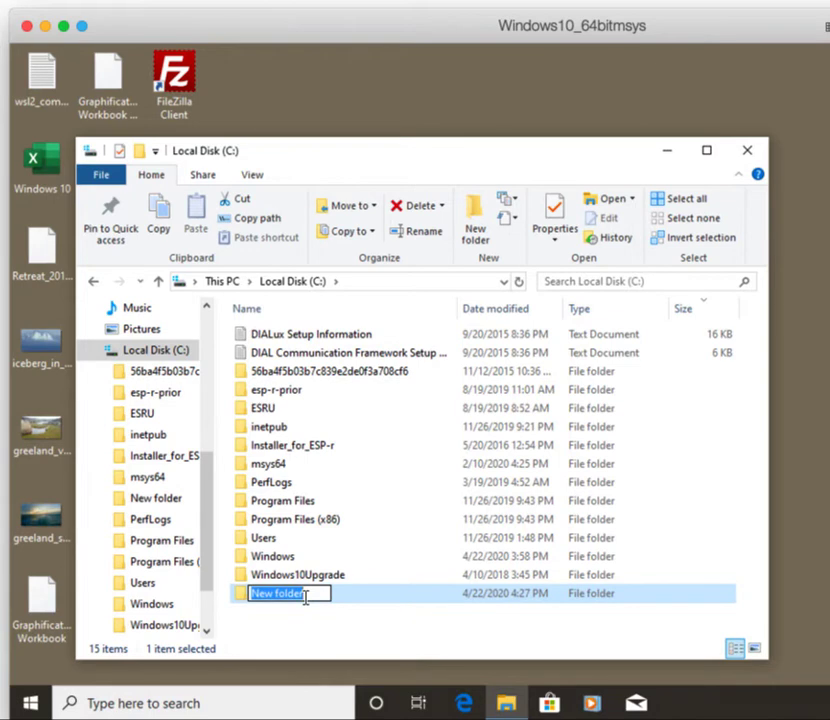
type("esp-r")
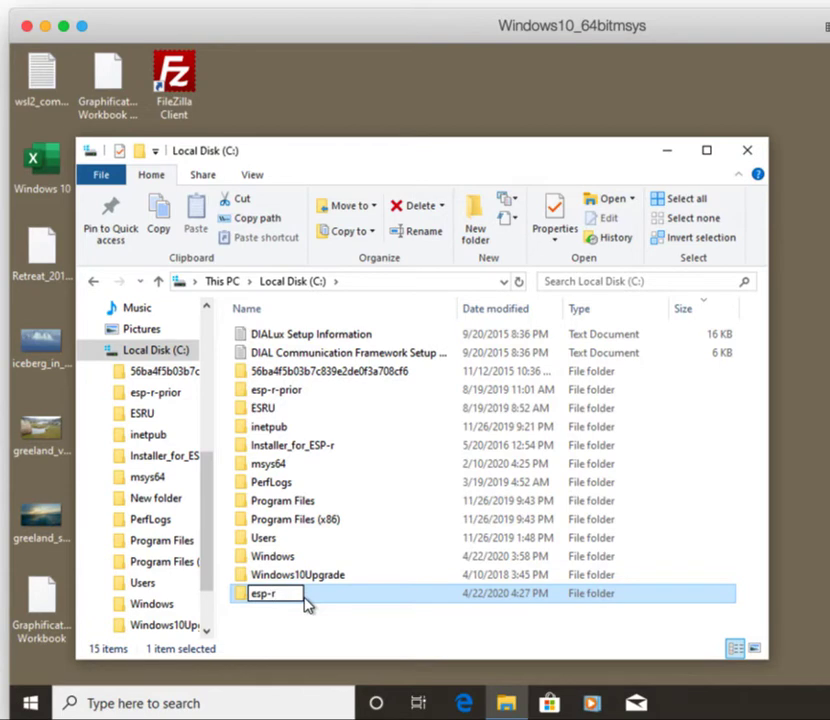
key("Return")
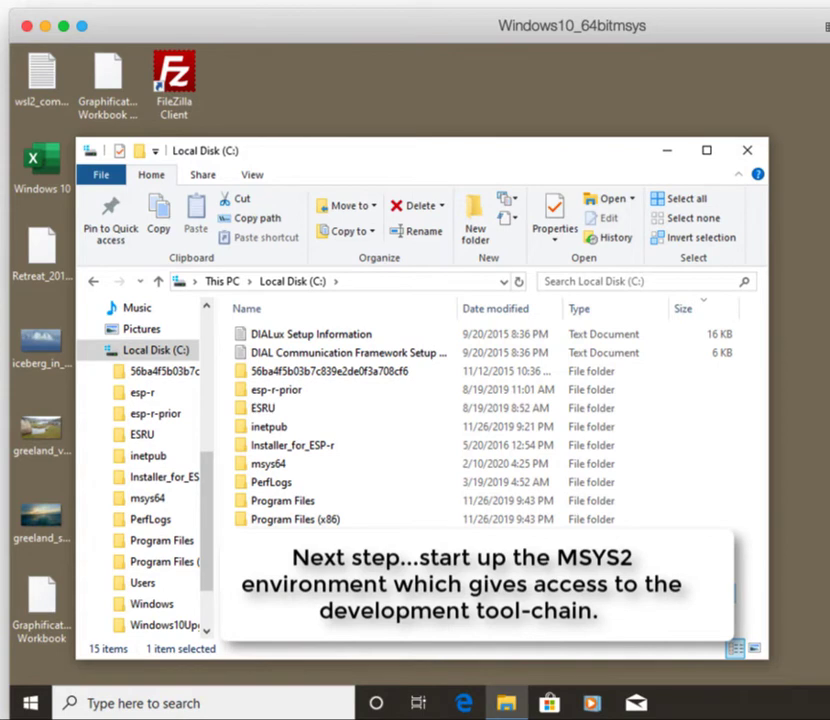
Launch the MSYS2 MinGW 64-bit terminal from the MSYS2 64bit program group
left_click(30, 703)
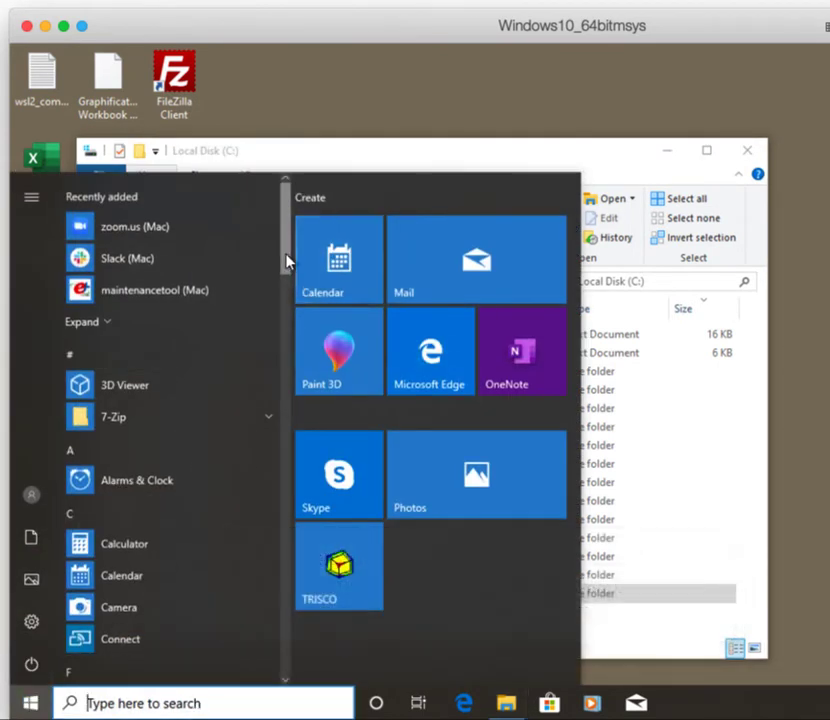
left_click_drag(289, 262, 291, 450)
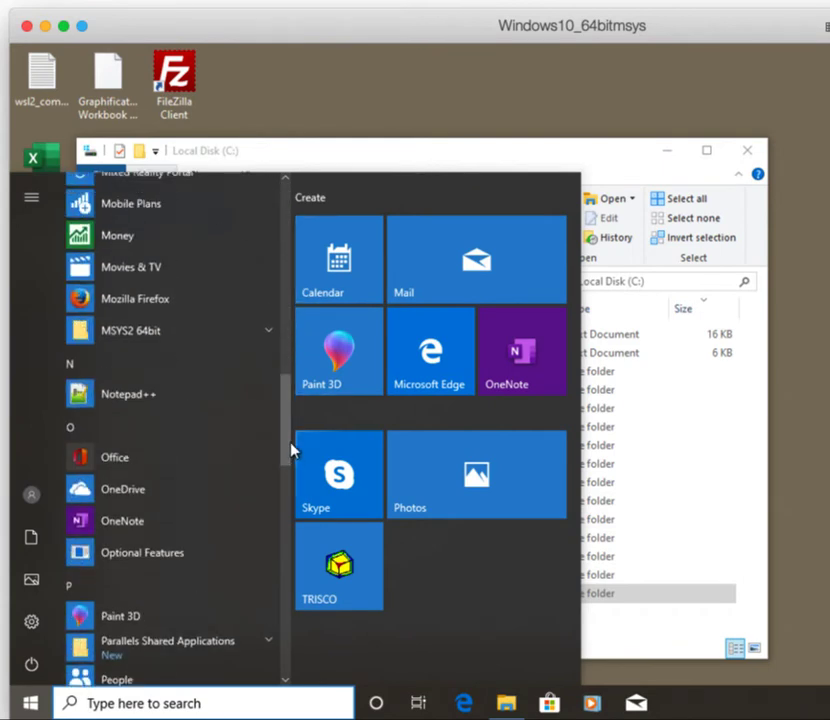
left_click(94, 329)
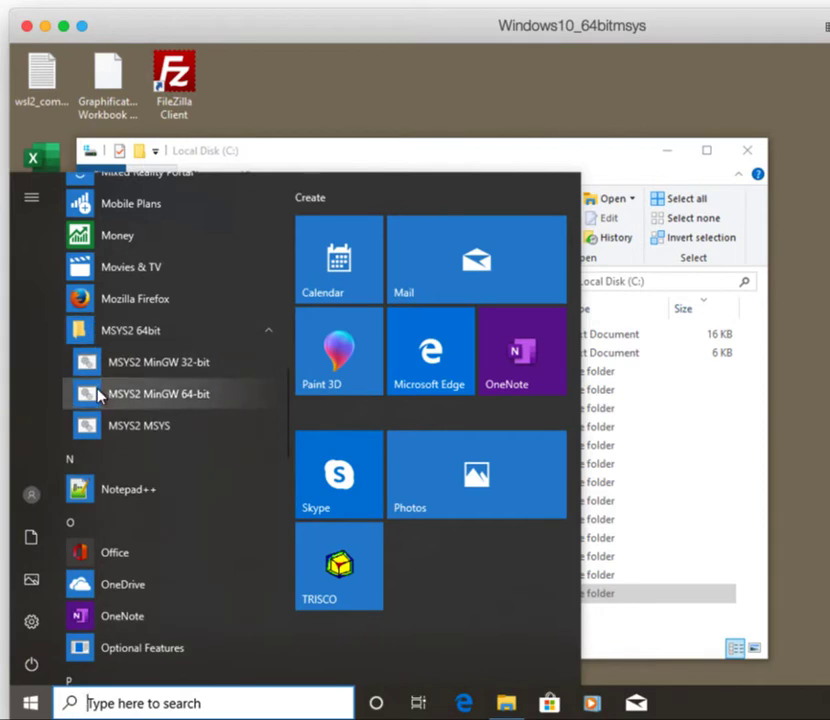
left_click(140, 394)
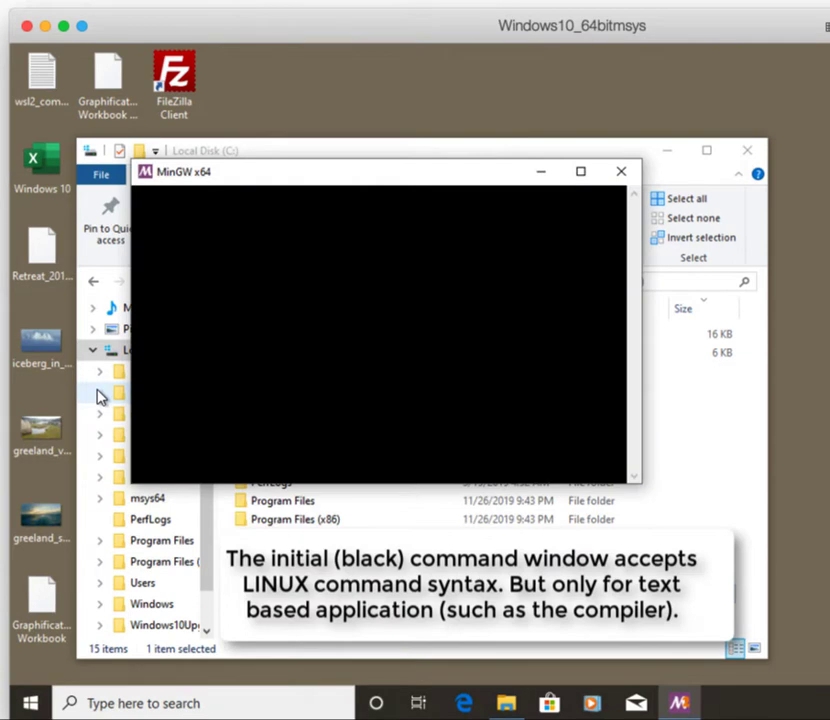
left_click(223, 243)
type("ls")
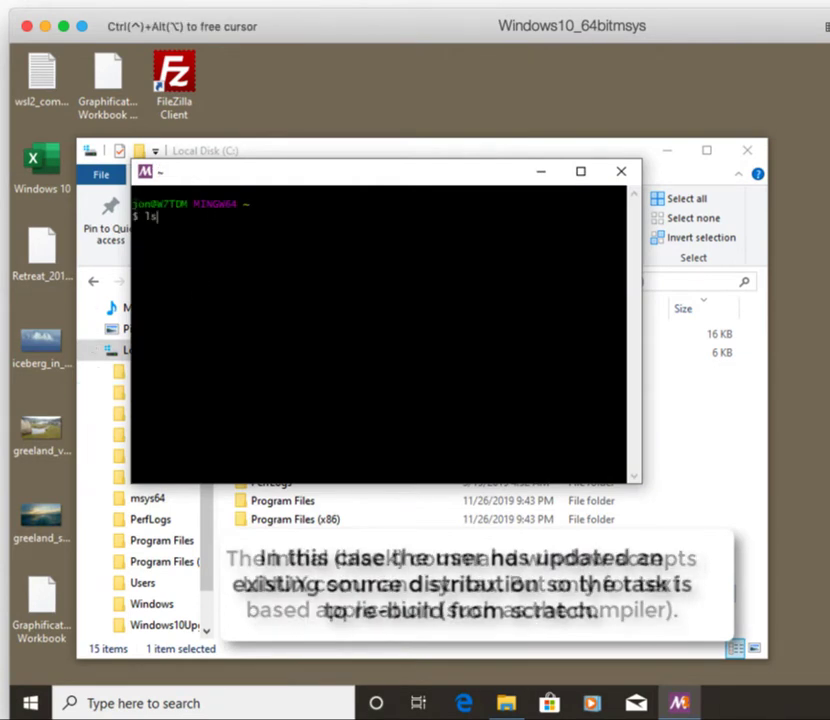
key("BackSpace")
key("BackSpace")
type("inside this wind")
key("BackSpace")
key("BackSpace")
type("indow use LINUX commands")
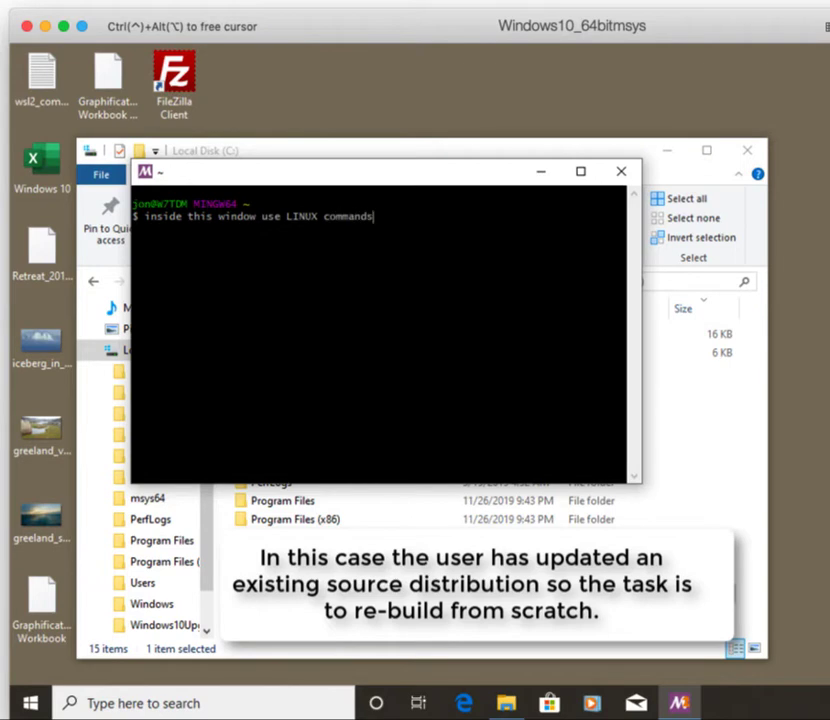
key("BackSpace")
key("BackSpace")
key("BackSpace")
key("BackSpace")
key("BackSpace")
key("BackSpace")
key("BackSpace")
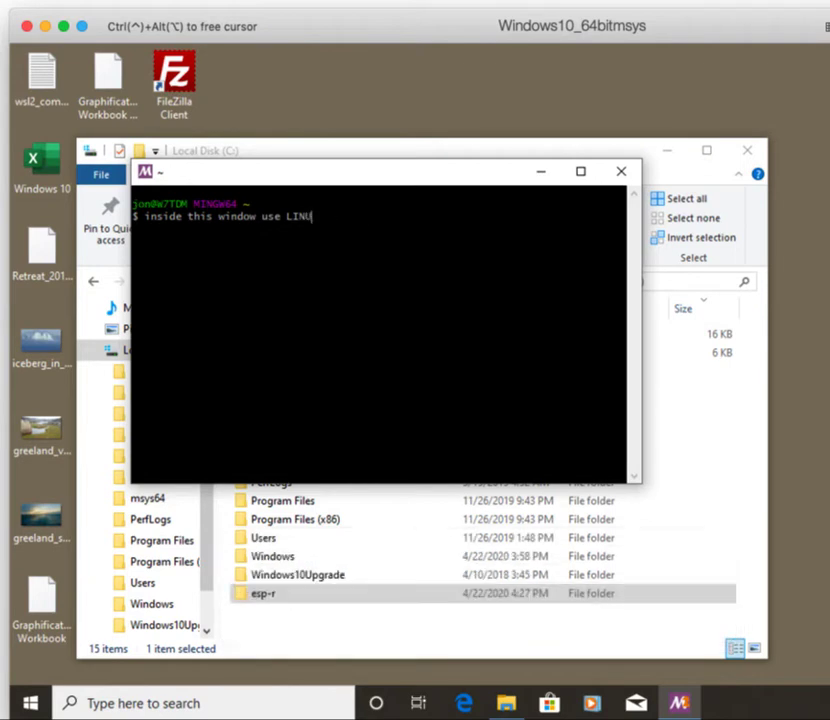
key("BackSpace")
key("BackSpace")
key("BackSpace")
key("BackSpace")
key("BackSpace")
key("BackSpace")
key("BackSpace")
key("BackSpace")
key("BackSpace")
key("BackSpace")
key("BackSpace")
key("BackSpace")
key("BackSpace")
key("BackSpace")
key("BackSpace")
key("BackSpace")
key("BackSpace")
key("BackSpace")
key("BackSpace")
key("BackSpace")
List the home directory, change into the Src directory and list its contents
type("ls")
key("Return")
type("cd Src")
key("Return")
type("ls")
key("Return")
Change into the svn_sandboxes directory and list its contents
type("cd svn")
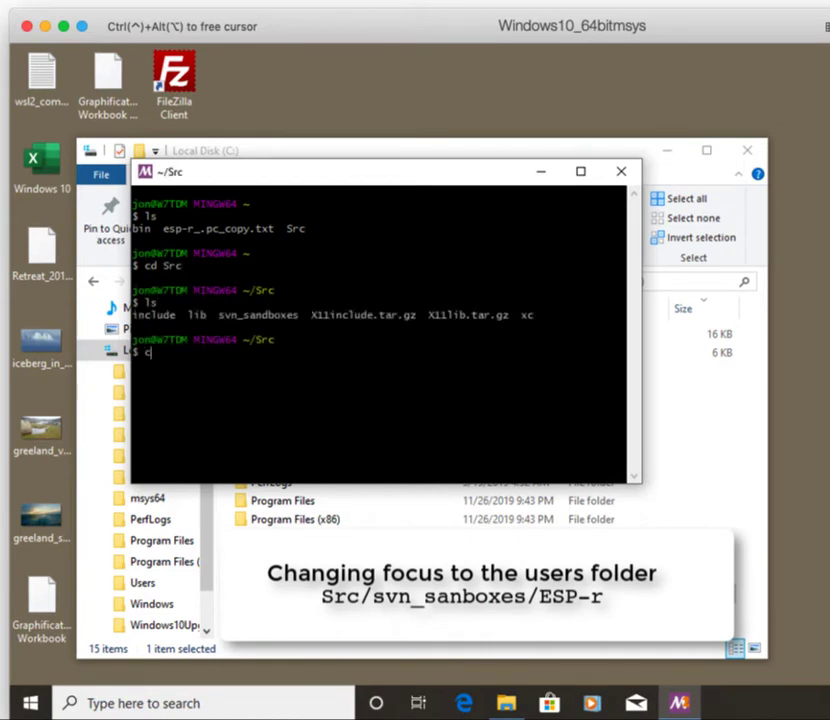
key("Tab")
key("Return")
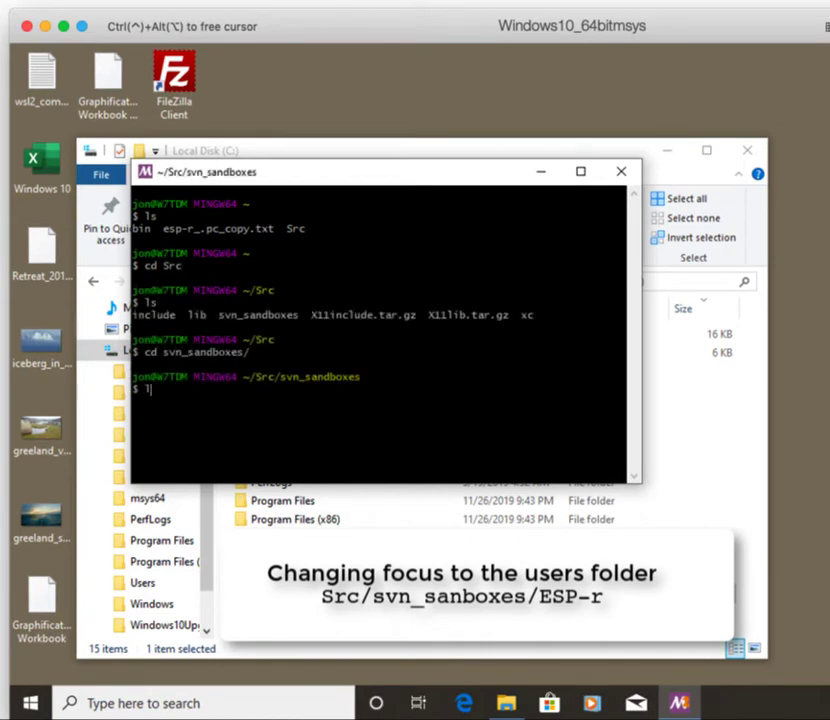
type("ls")
key("Return")
Change into the ESP-r source directory and list its contents
type("cd ESP-r")
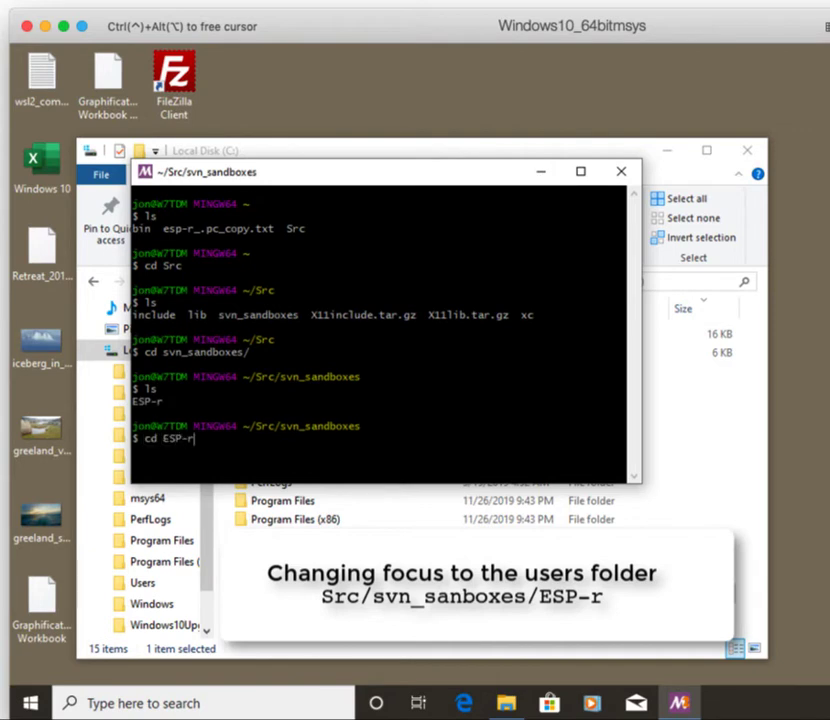
key("Return")
type("ls")
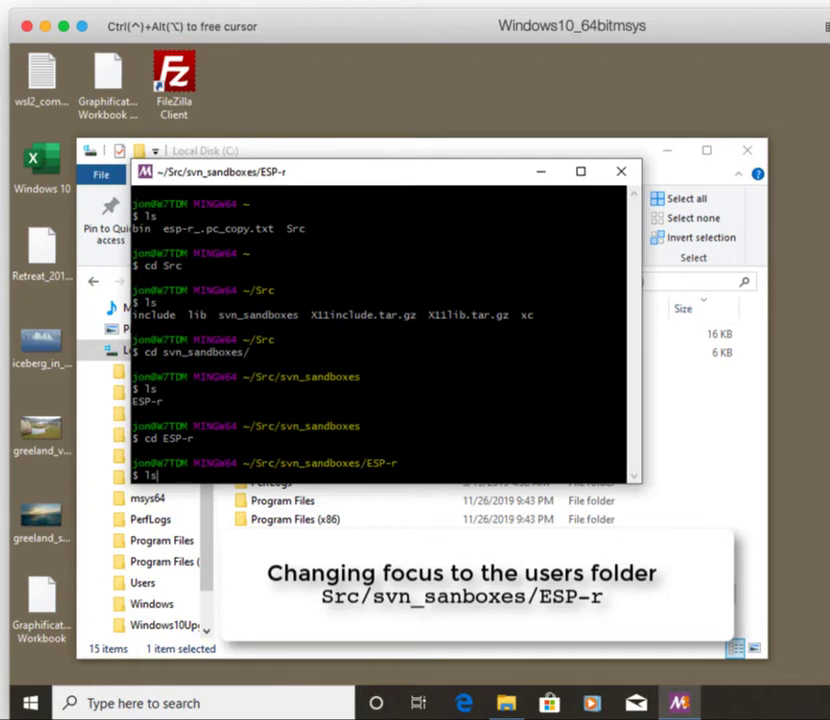
key("Return")
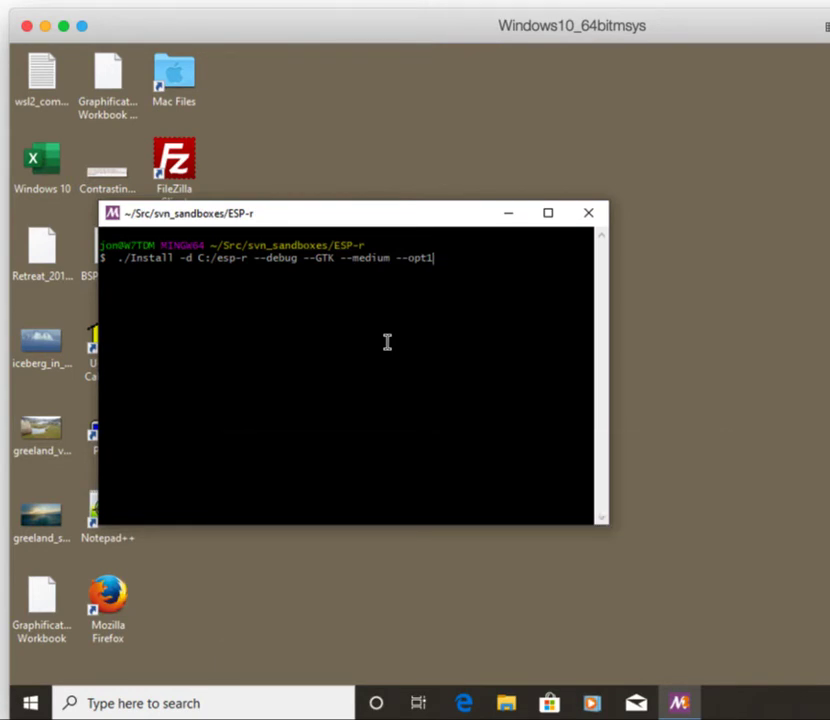
Run ./Install -d C:/esp-r --debug --GTK --medium --opt1 and choose computer type 4, MinGW
left_click(387, 342)
key("Return")
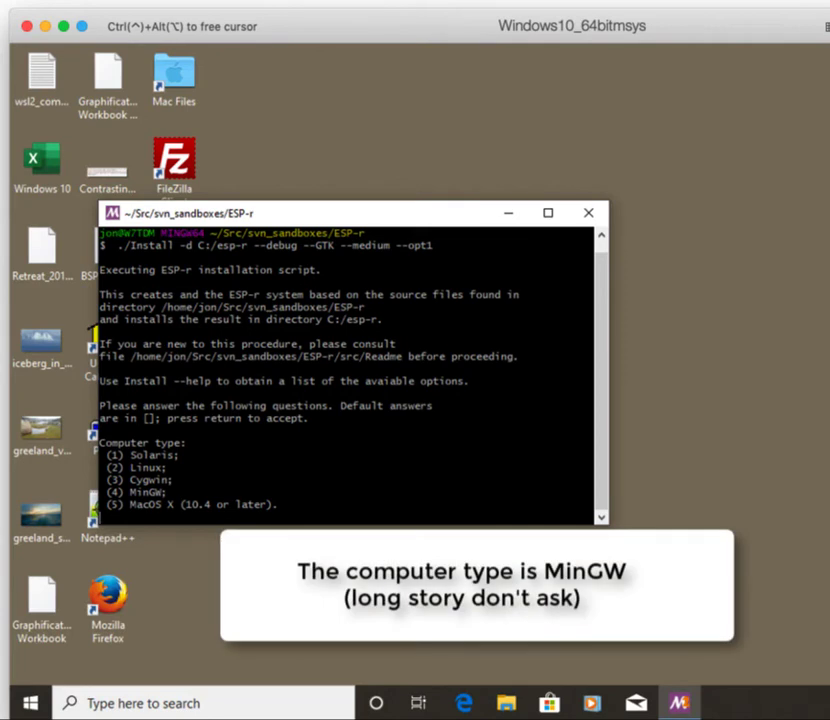
type("4")
key("Return")
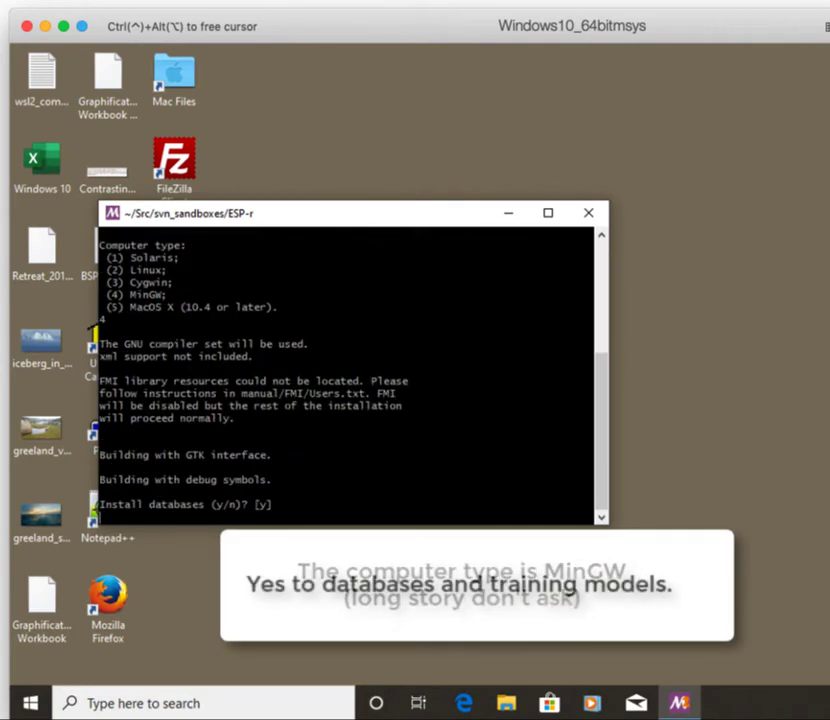
Answer y to installing the databases and training models, and y to proceeding with the installation
type("y")
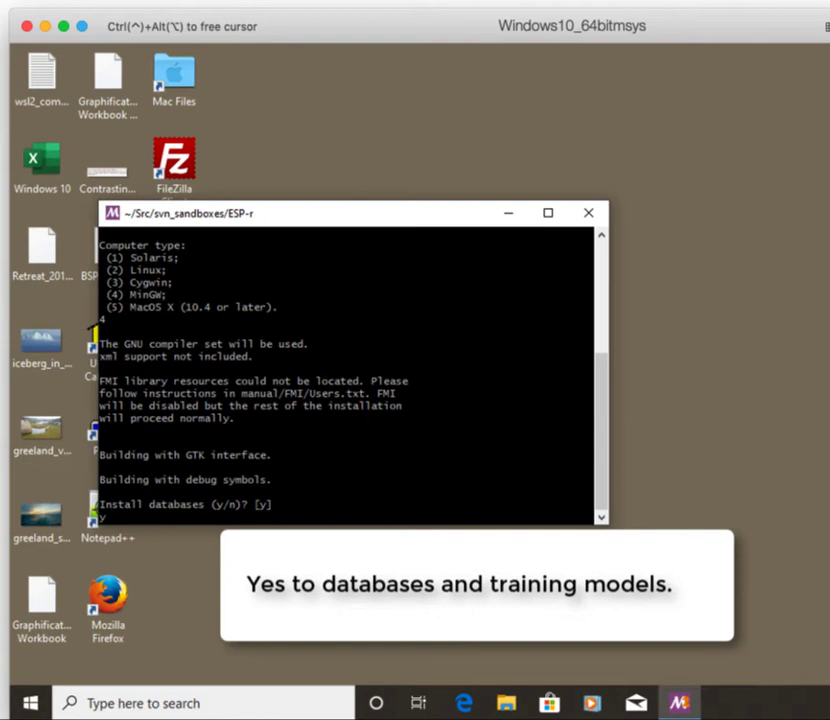
key("Return")
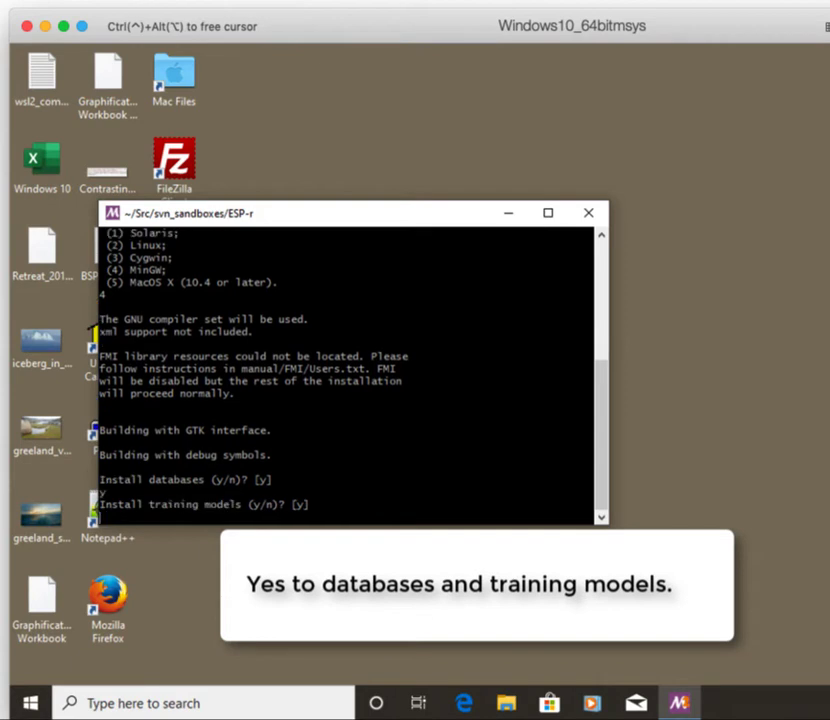
type("y")
key("Return")
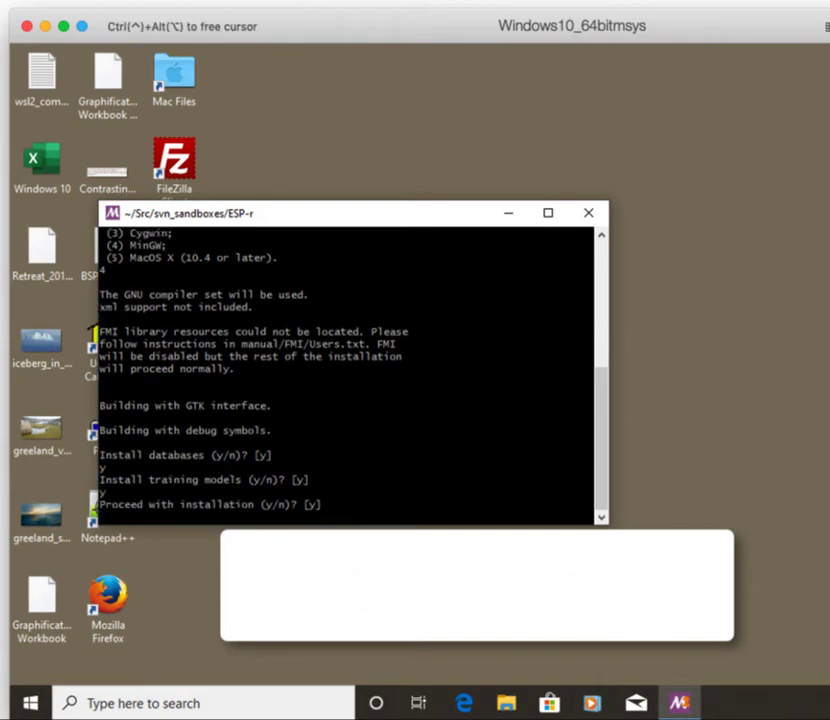
type("y")
key("Return")
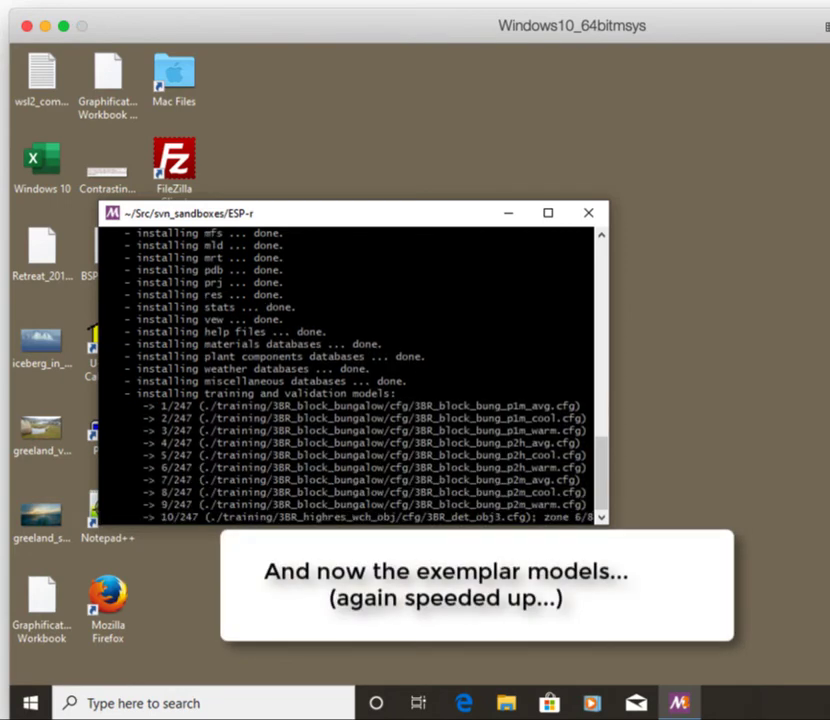
left_click(588, 212)
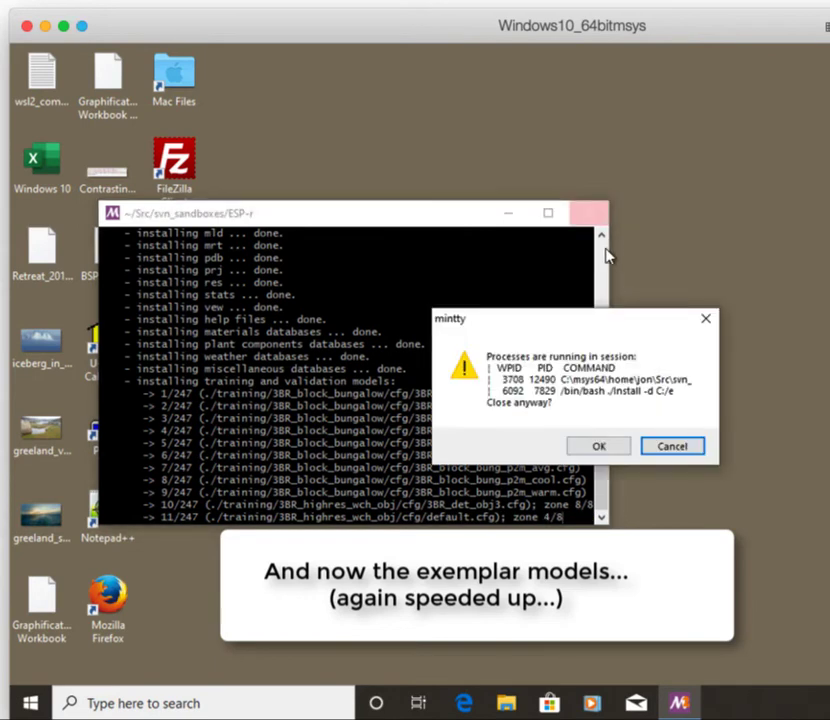
left_click(661, 447)
left_click_drag(607, 296, 671, 296)
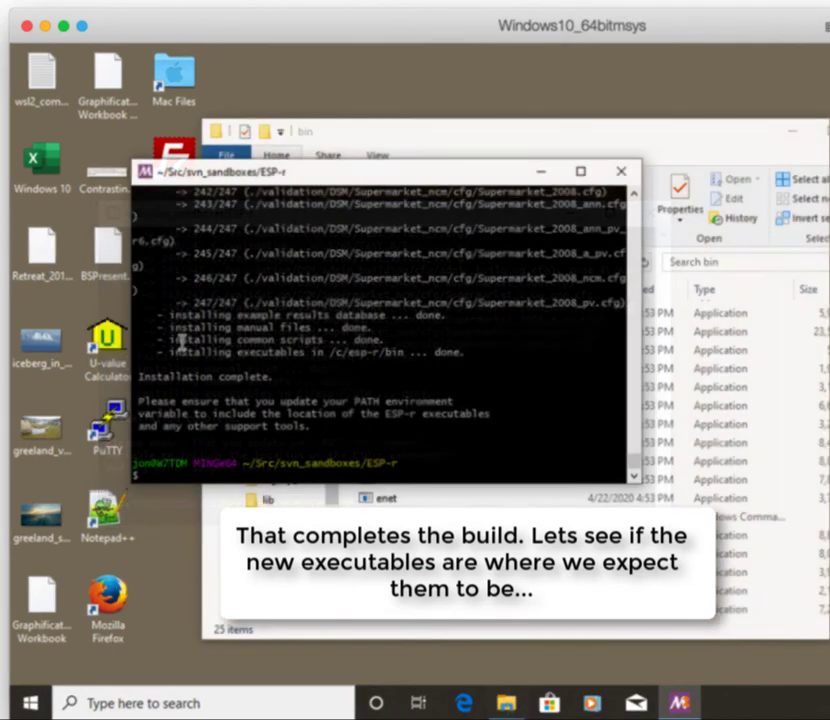
Change into the /c directory and list its contents
type("cd /c")
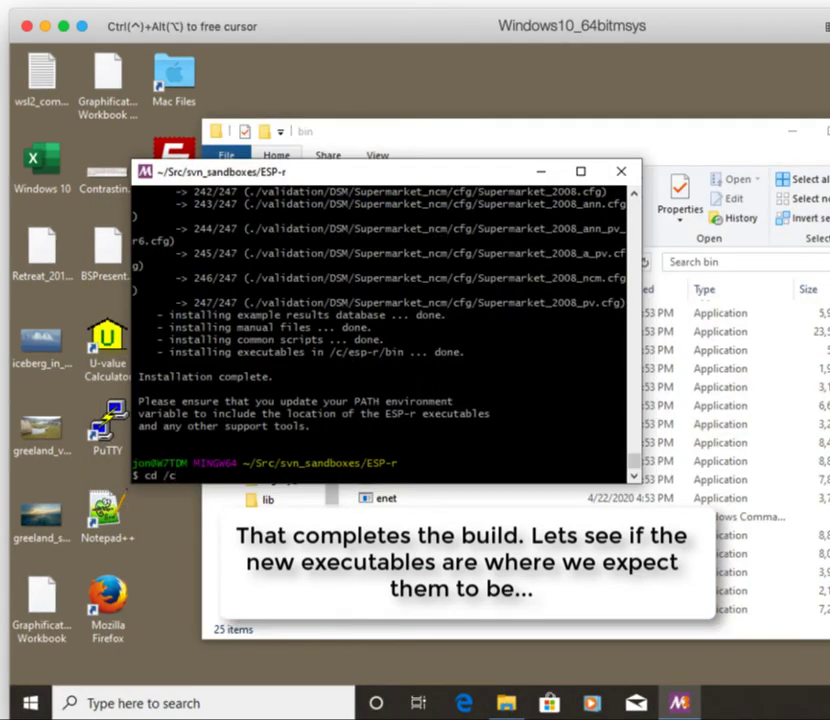
key("Return")
type("ls")
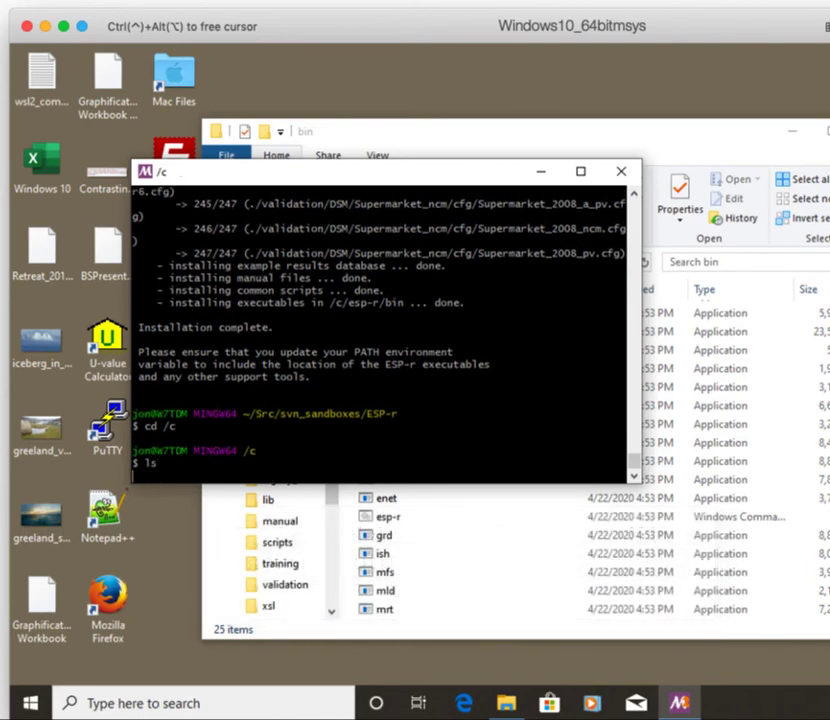
key("Return")
Change into esp-r-prior/bin and list the files in it
type("cd ")
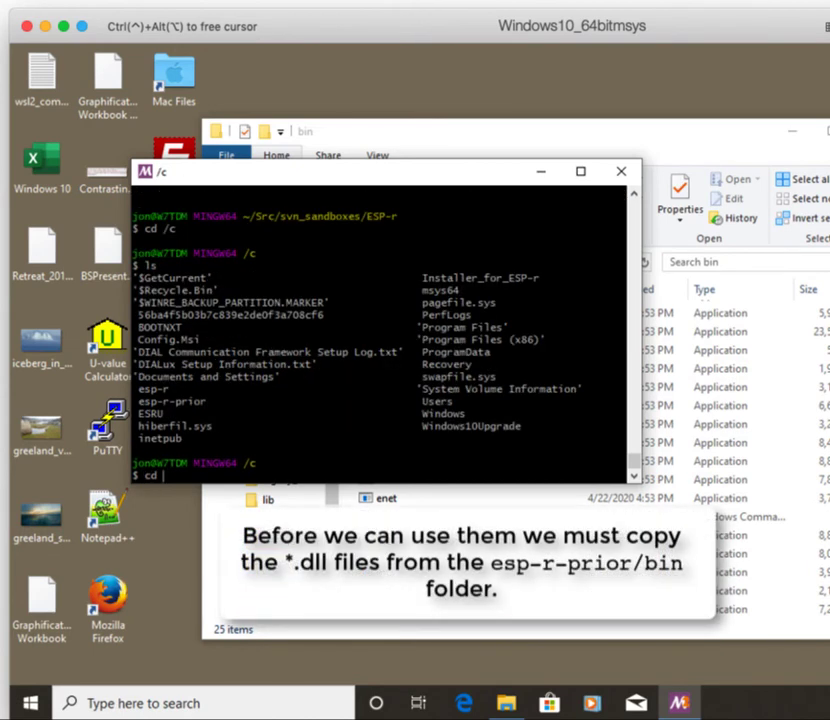
type("esp-r-prior/bin")
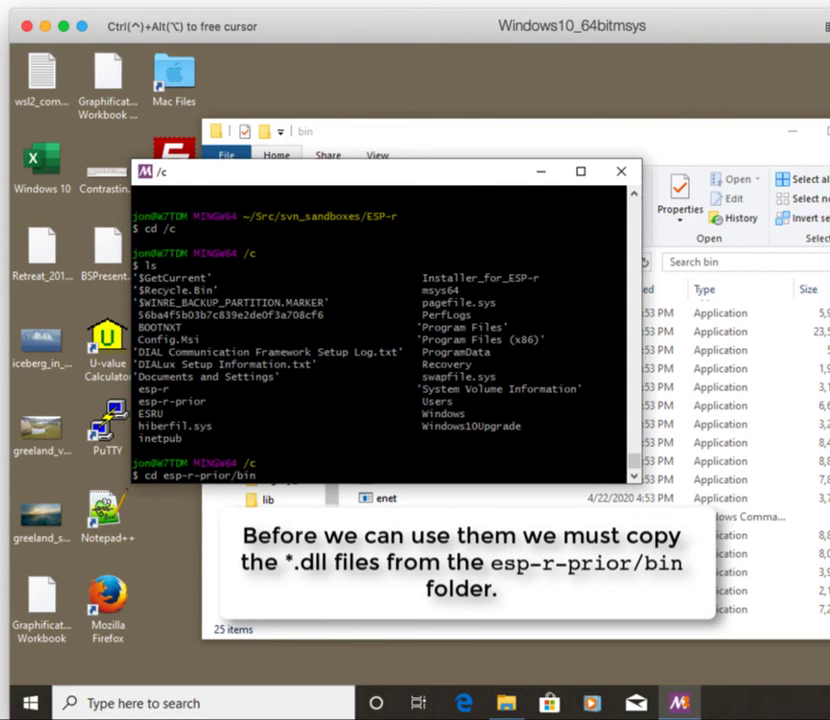
key("Return")
type("ls")
key("Return")
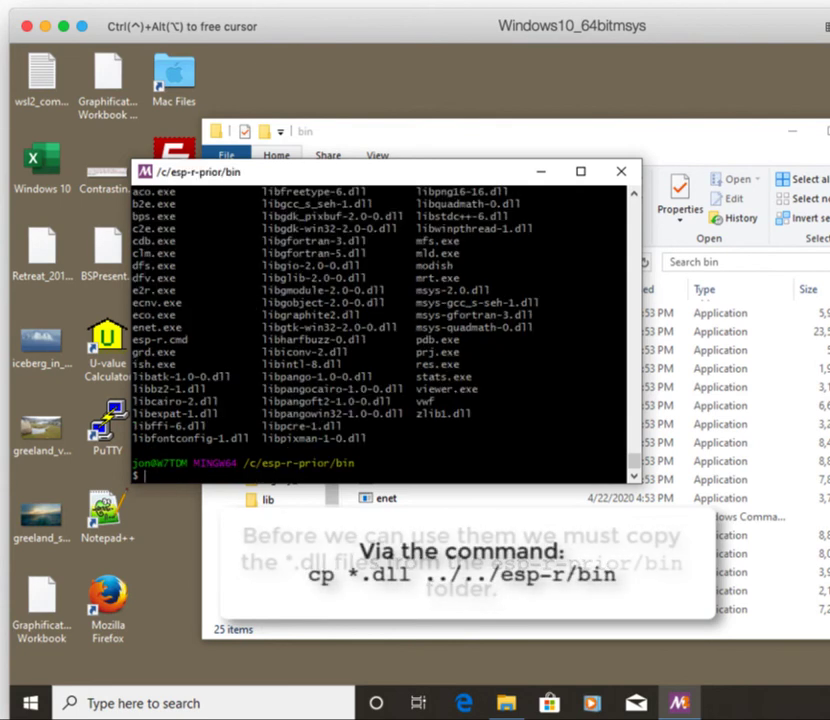
Copy all .dll files from the current folder into the new installation with cp *.dll ../../esp-r/bin
type("cp *.dll")
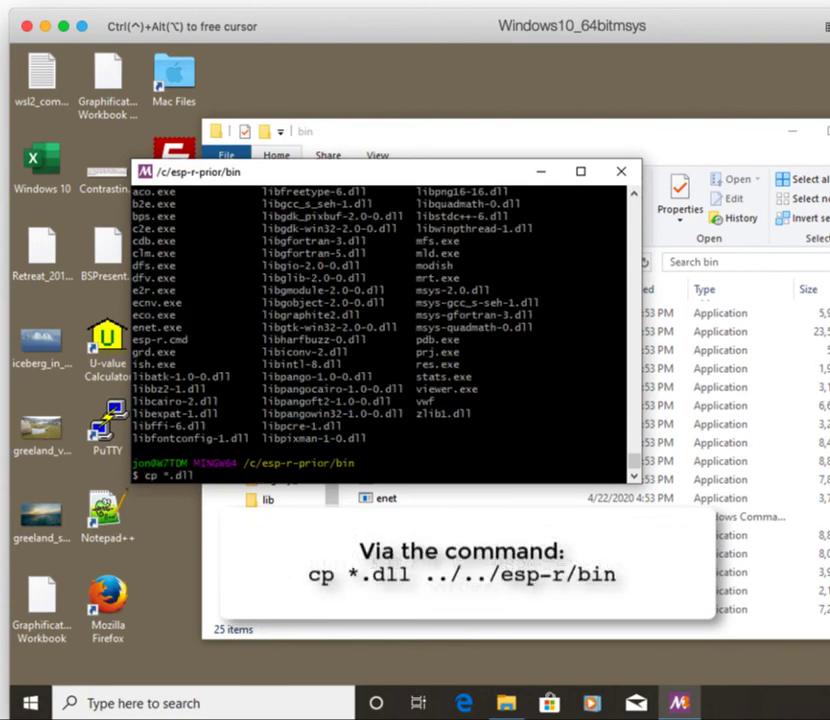
type(" ../../esp-r/bin")
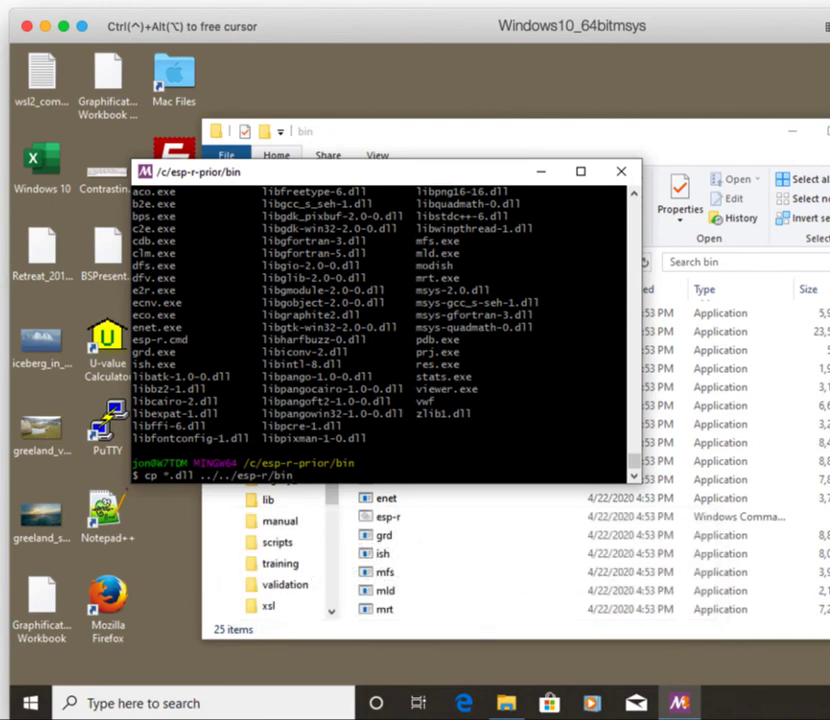
key("Return")
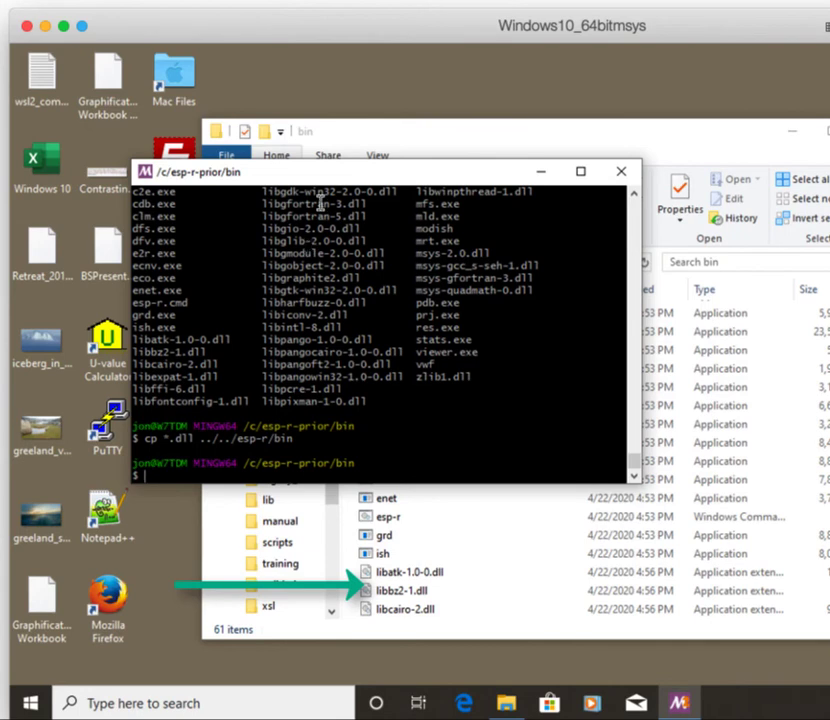
left_click_drag(319, 182, 287, 224)
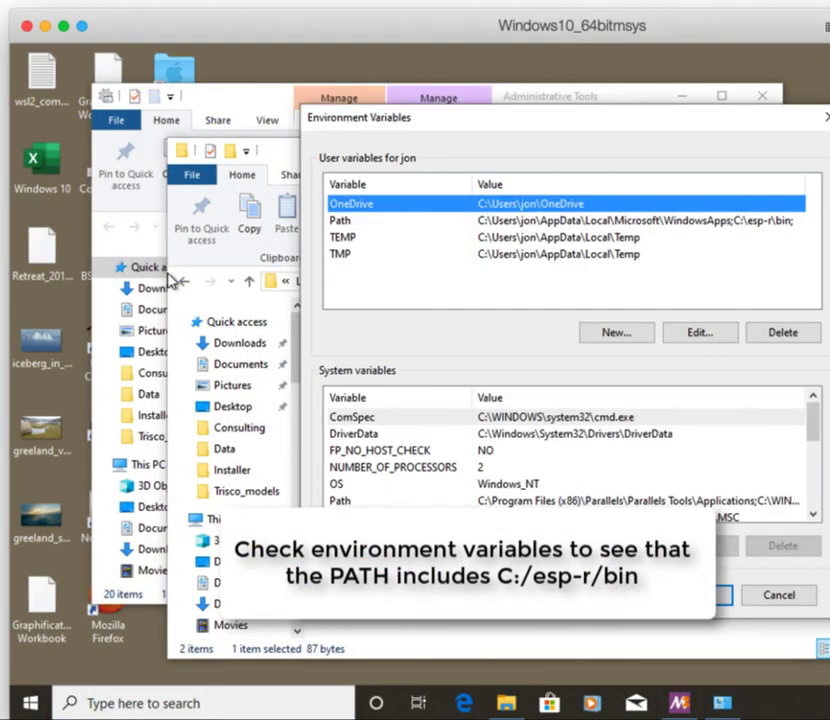
Inspect the entries of the user Path environment variable for C:\esp-r\bin, and close the Environment Variables dialog without changes
left_click(484, 222)
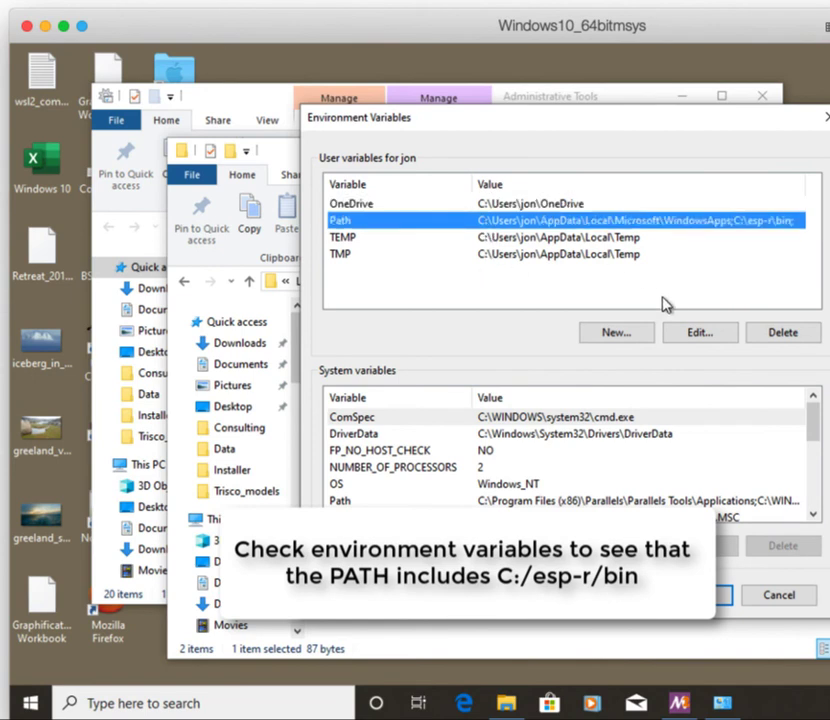
left_click(690, 336)
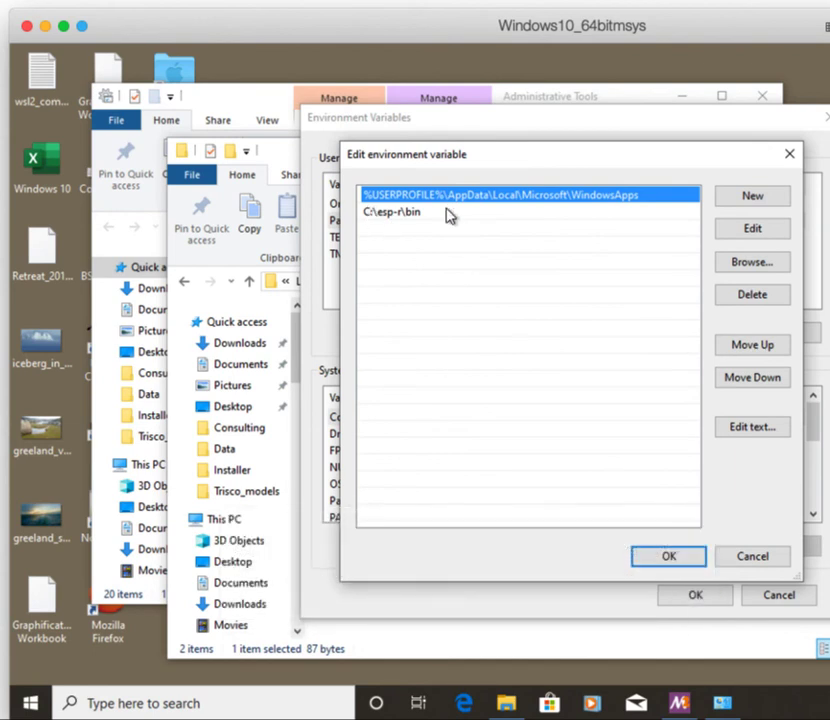
left_click(664, 557)
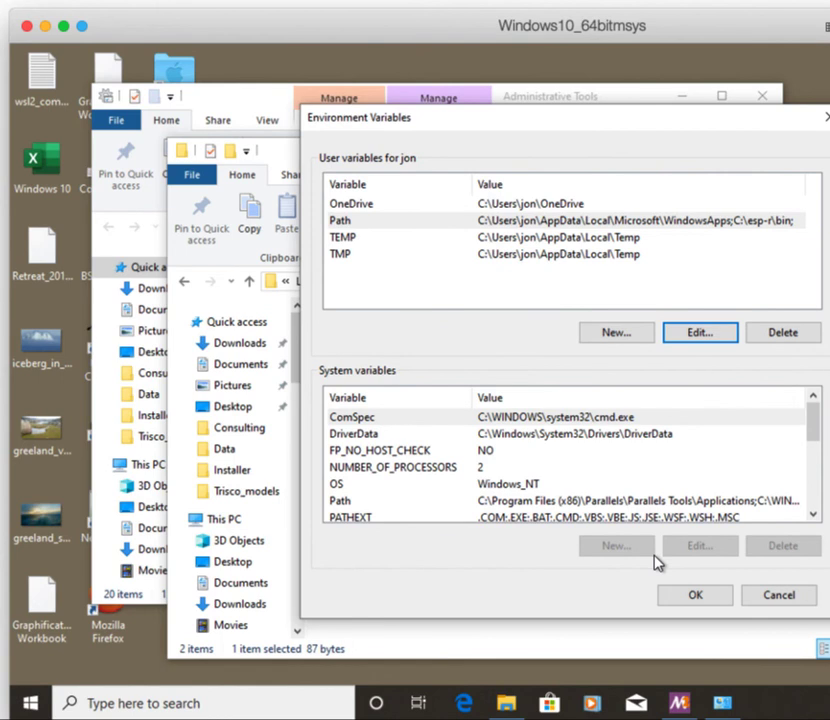
left_click(778, 596)
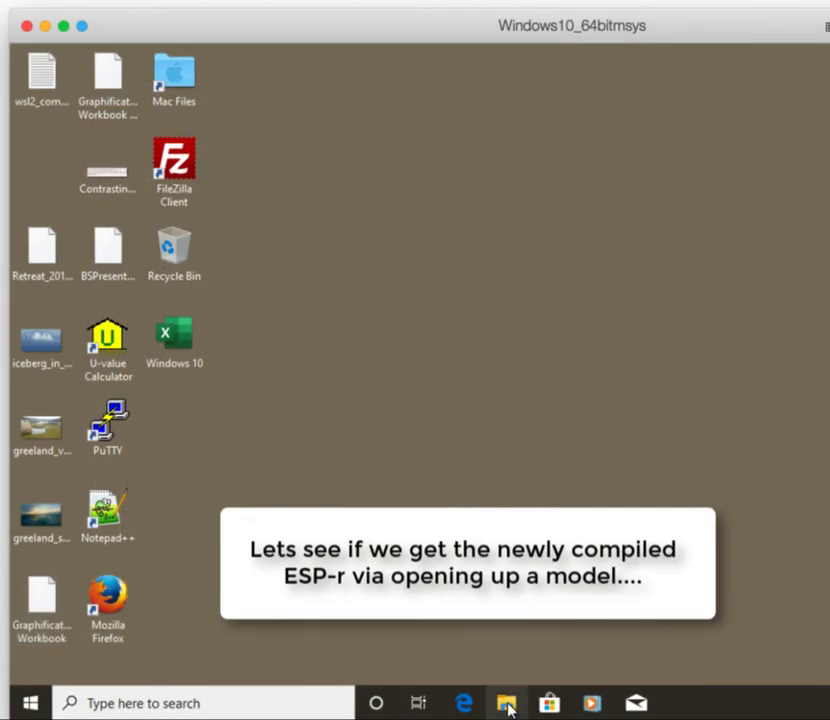
Open File Explorer and browse to the Models folder inside the user's profile folder under C:\Users
left_click(508, 706)
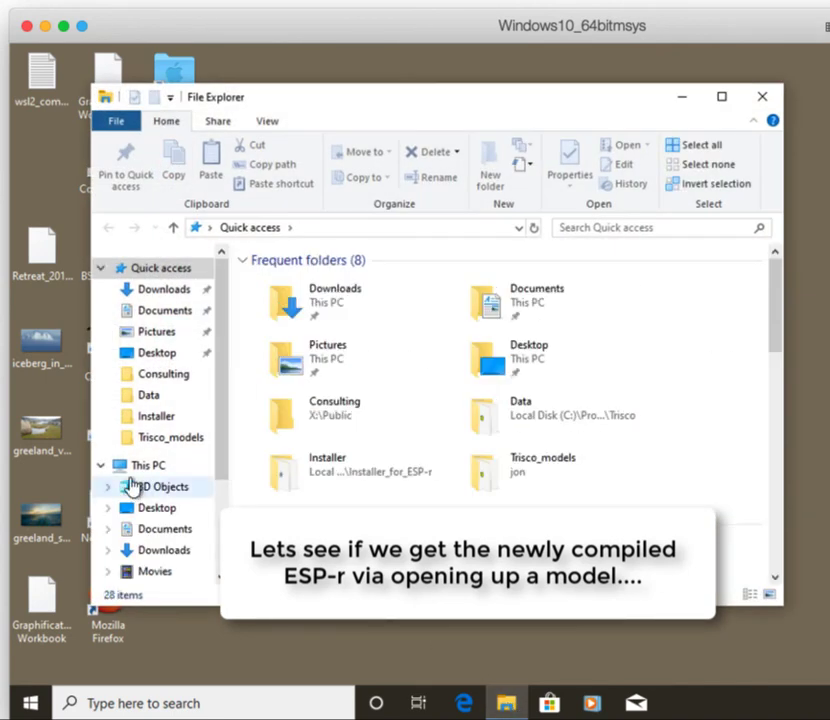
left_click_drag(224, 473, 224, 533)
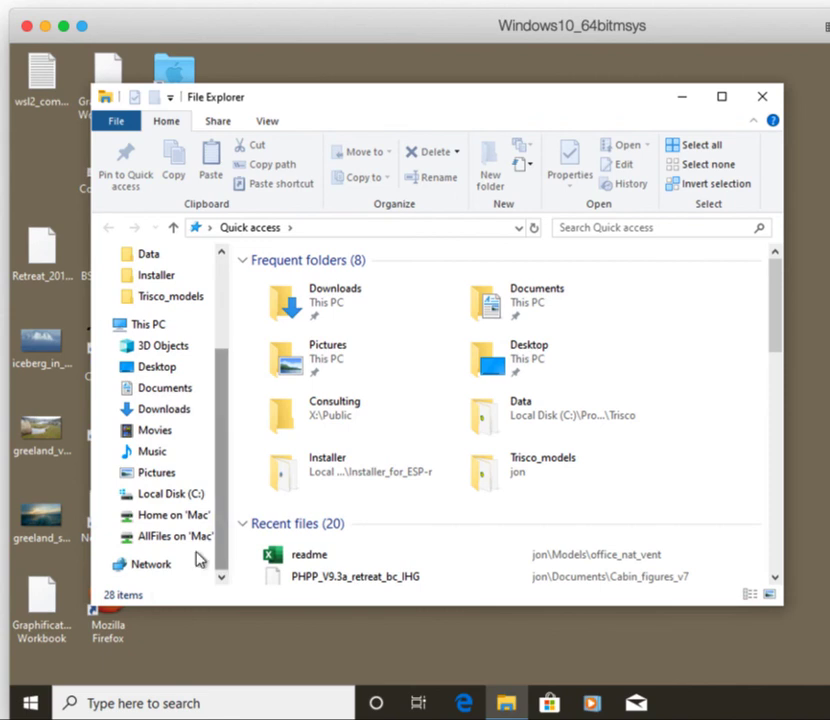
left_click(110, 495)
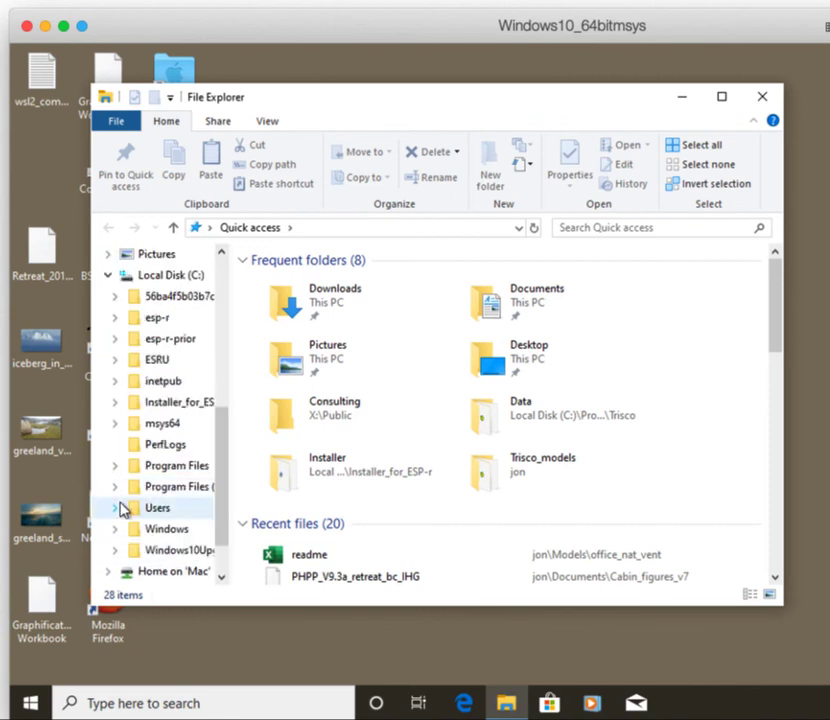
left_click(114, 508)
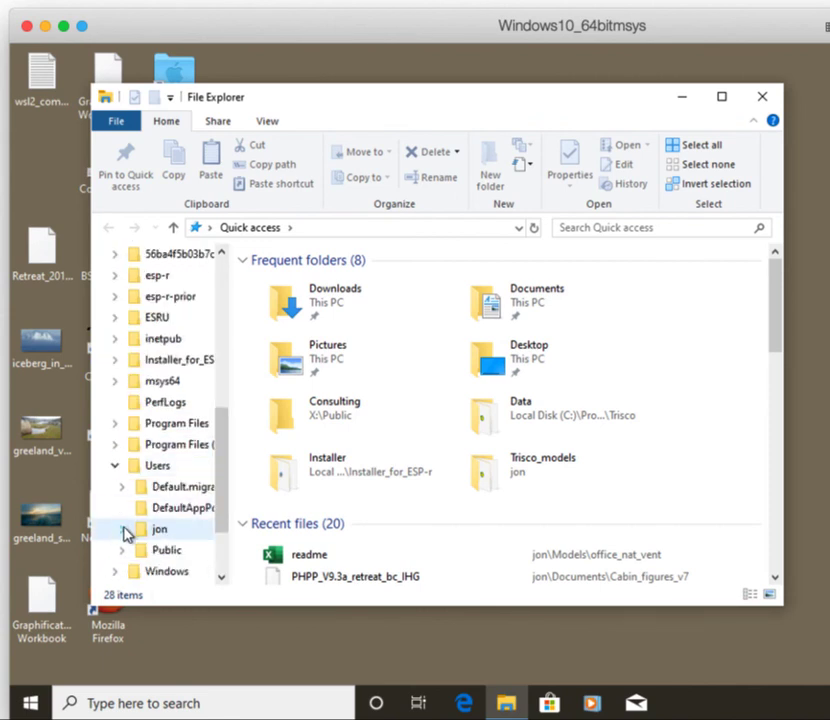
left_click(129, 531)
left_click(150, 470)
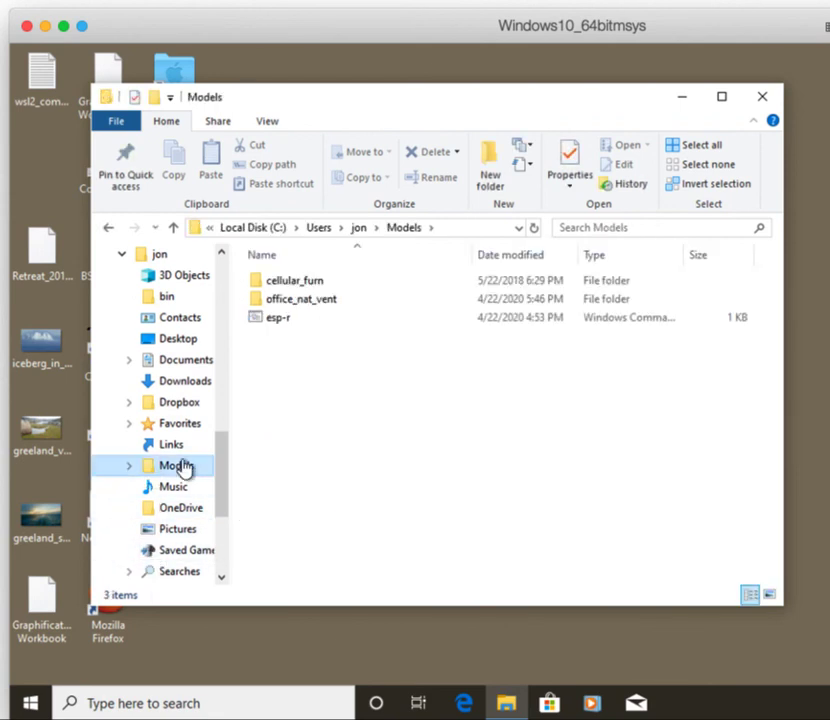
Launch the esp-r command file from the Models folder to check the release in its title, and quit the Project Manager
double_click(258, 318)
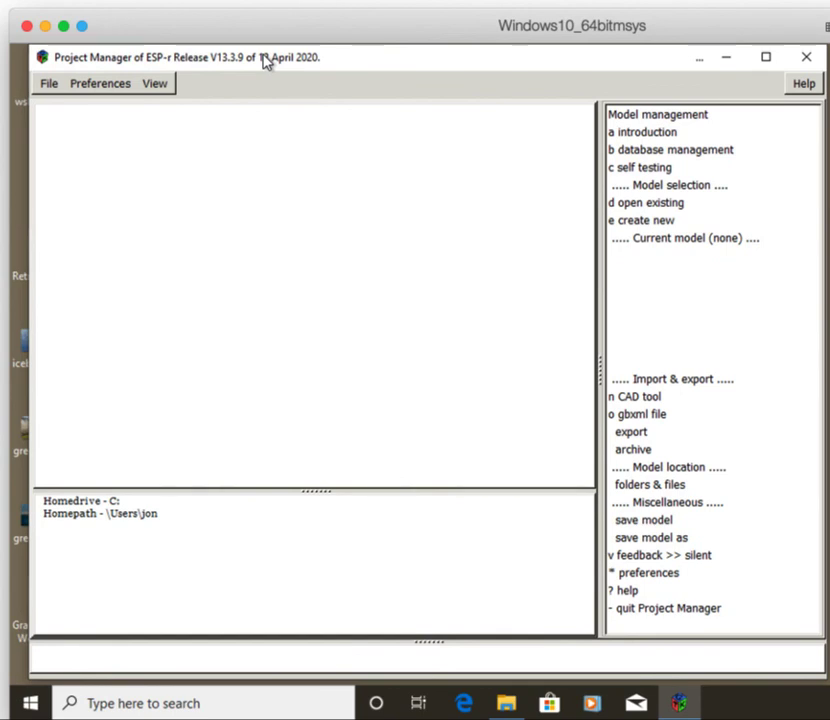
left_click(661, 609)
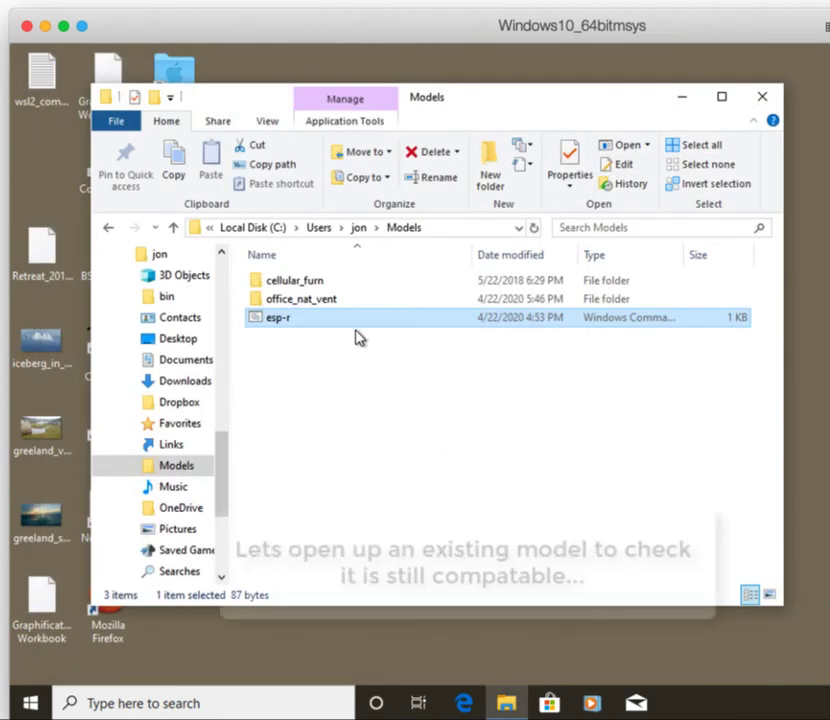
Open the office_vent_pre_nv_hvac configuration from office_nat_vent\cfg in ESP-r and move the Project Manager window fully into view
double_click(257, 300)
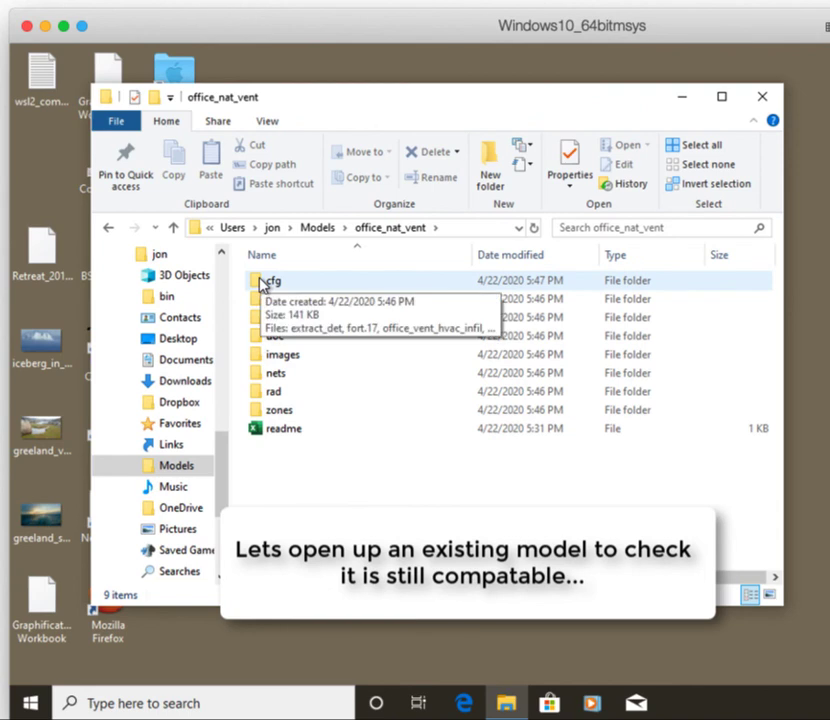
double_click(262, 282)
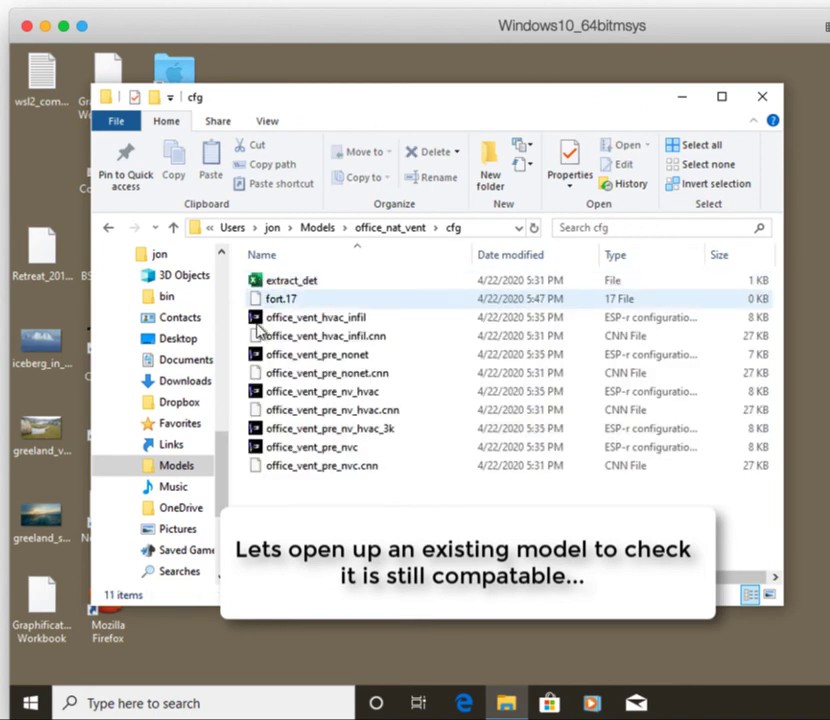
double_click(256, 392)
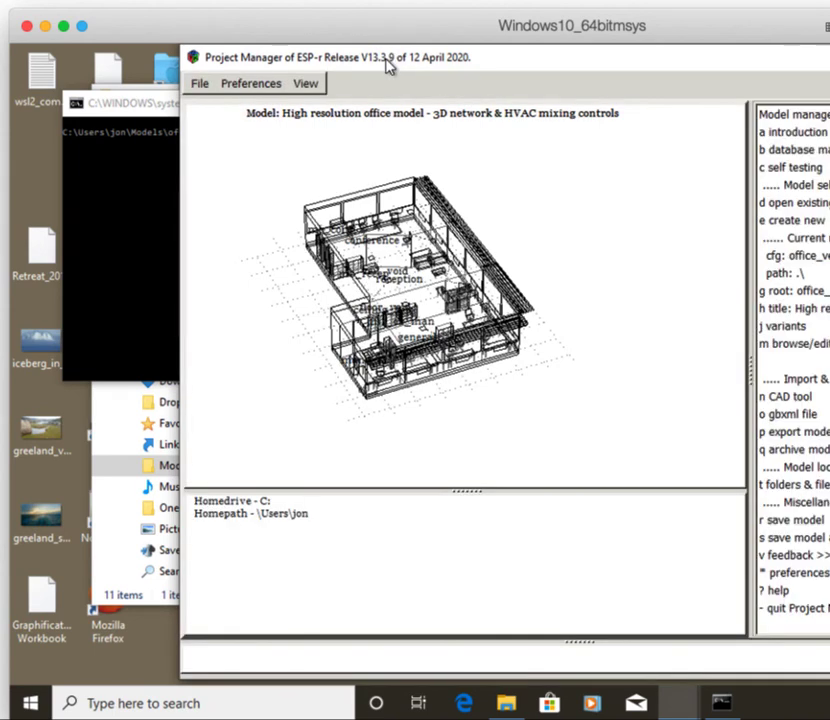
left_click_drag(388, 66, 242, 70)
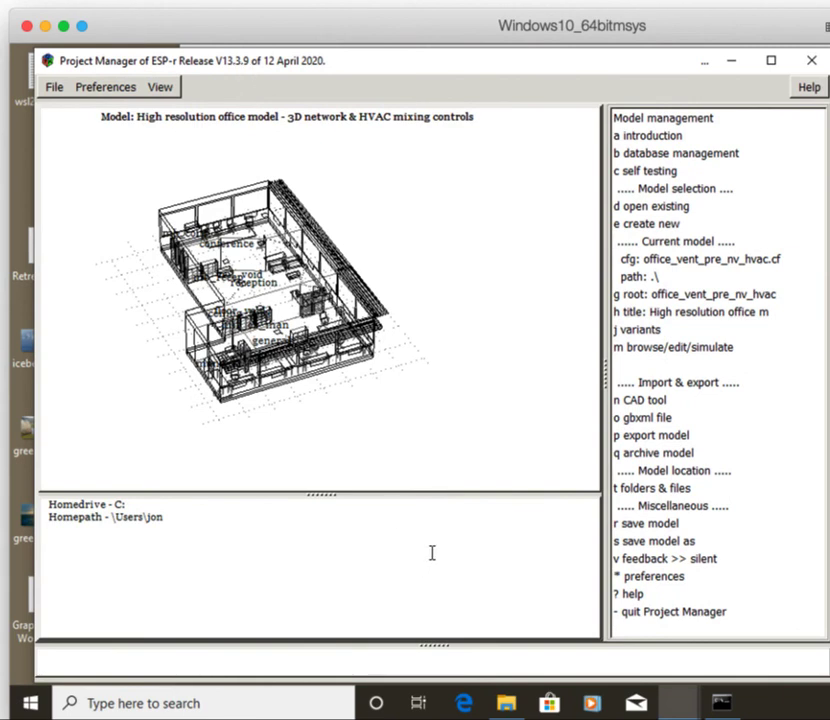
Quit the Project Manager and close the leftover command window and the File Explorer window
left_click(674, 614)
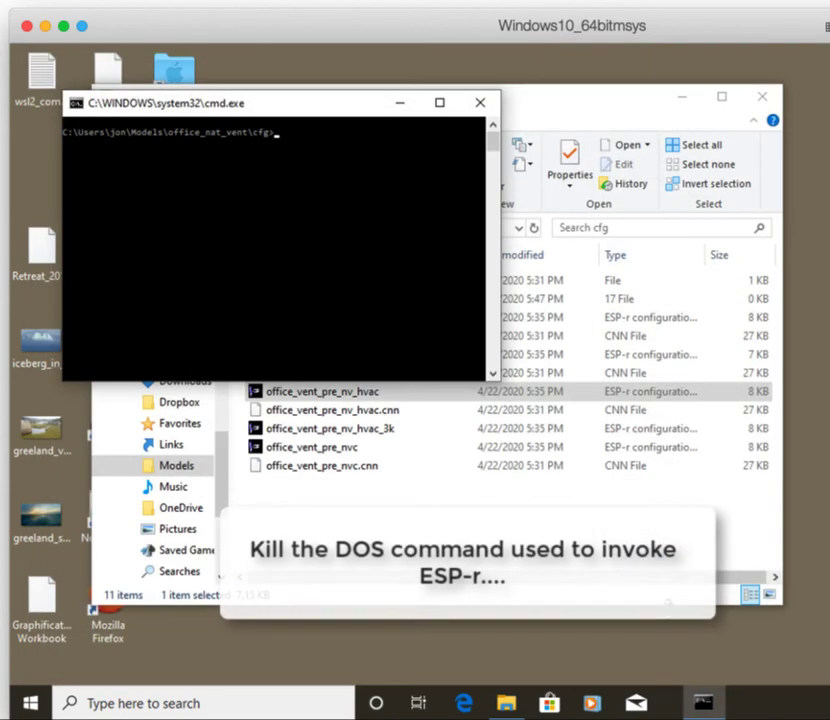
left_click(478, 104)
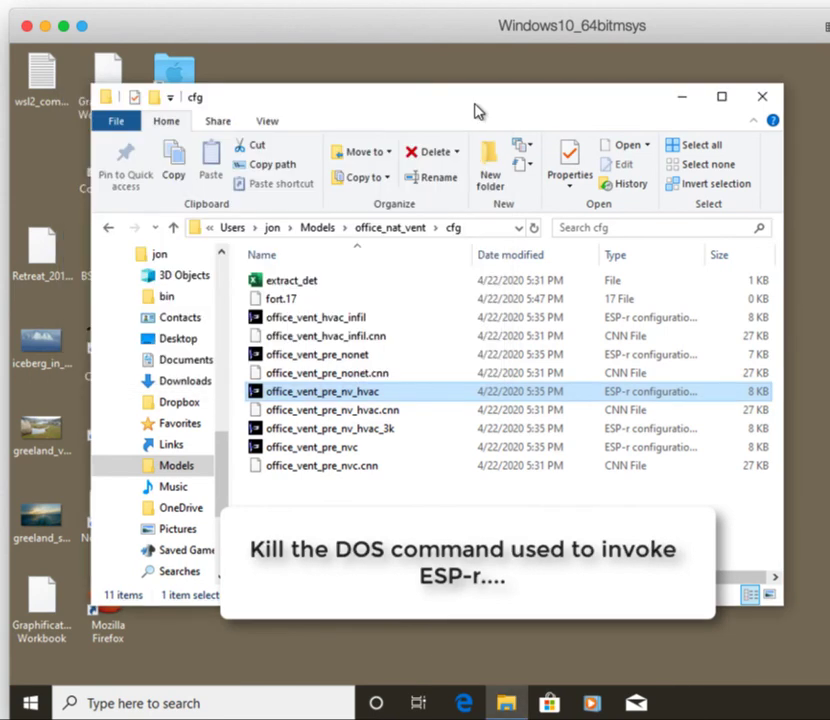
left_click(765, 100)
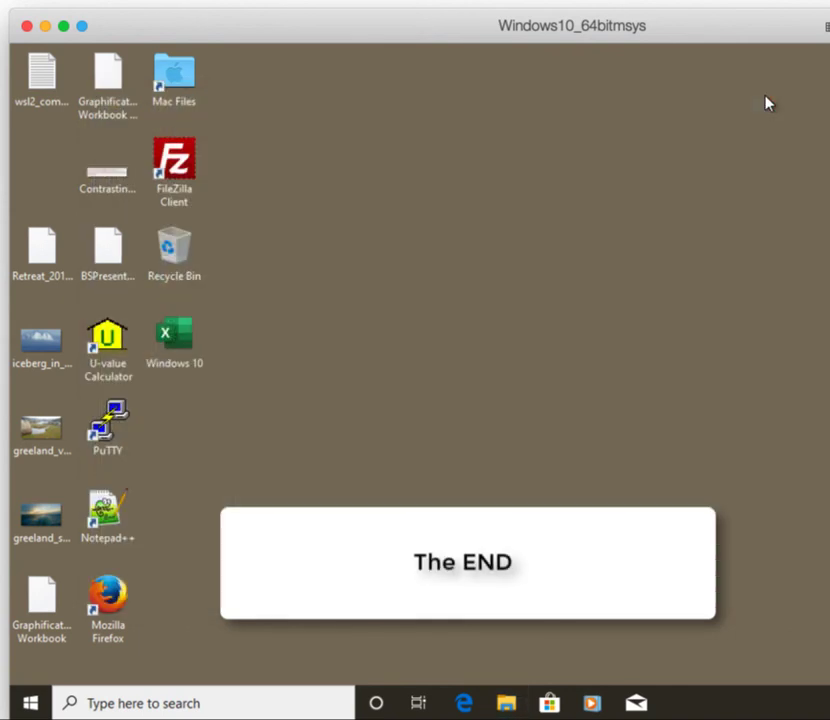